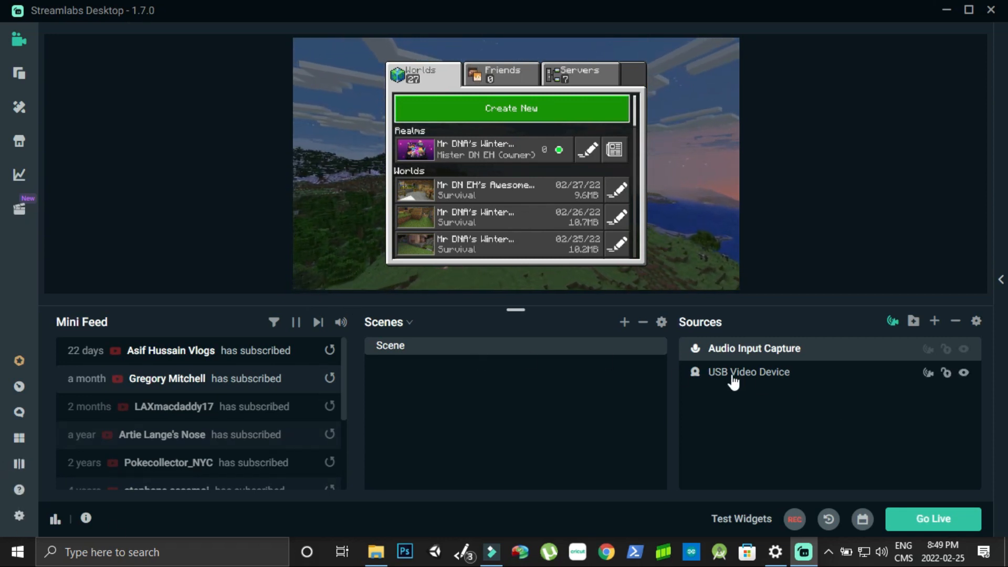
Set Streamlabs Desktop's Output Mode to Advanced in the Output settings
{"action": "left_click", "coordinate": [19, 515]}
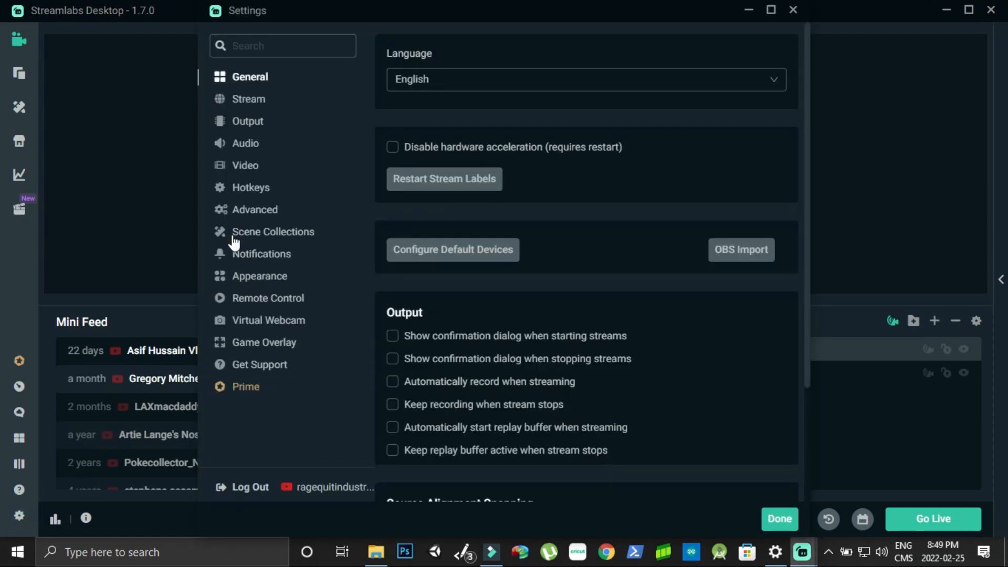
{"action": "left_click", "coordinate": [254, 125]}
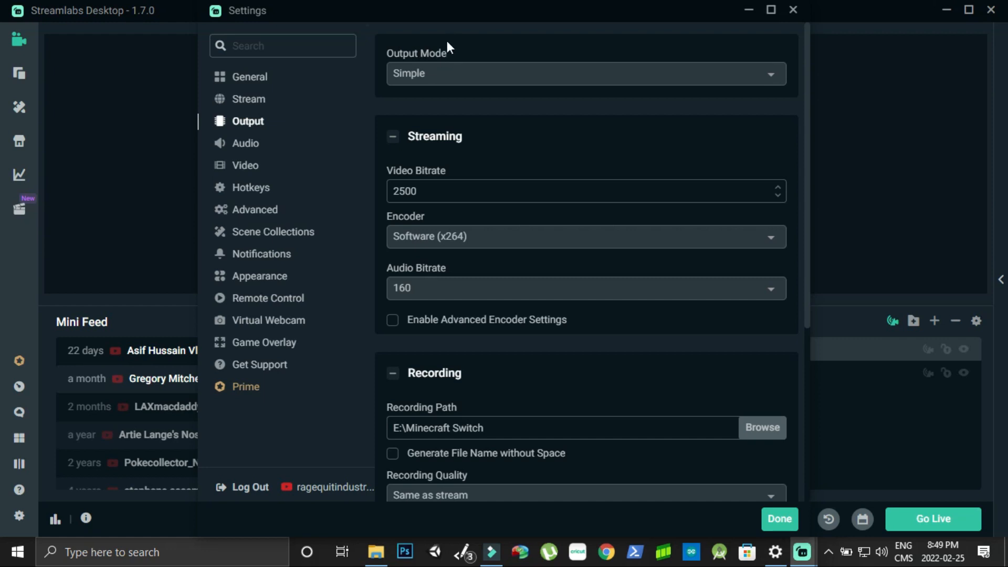
{"action": "left_click", "coordinate": [461, 74]}
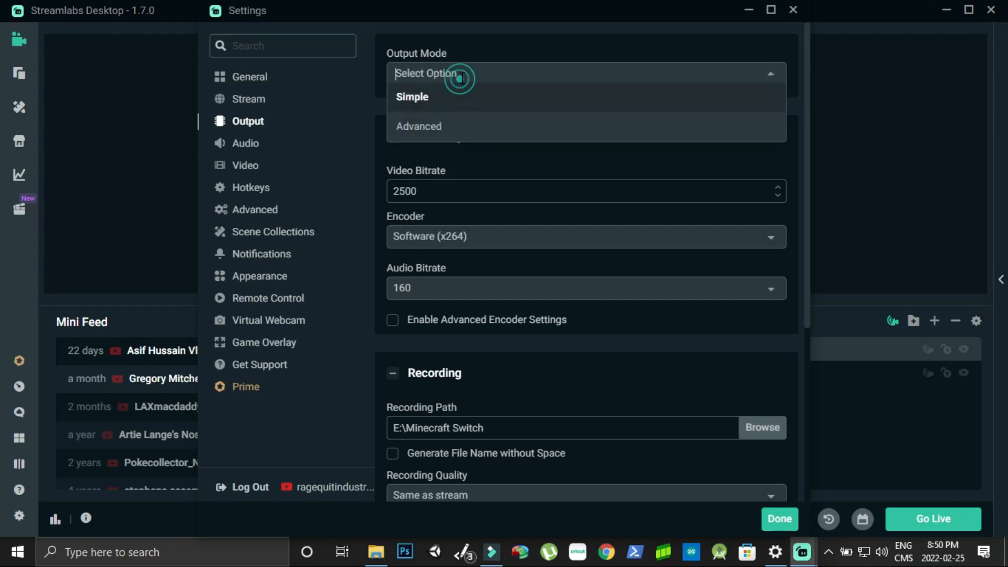
{"action": "left_click", "coordinate": [461, 126]}
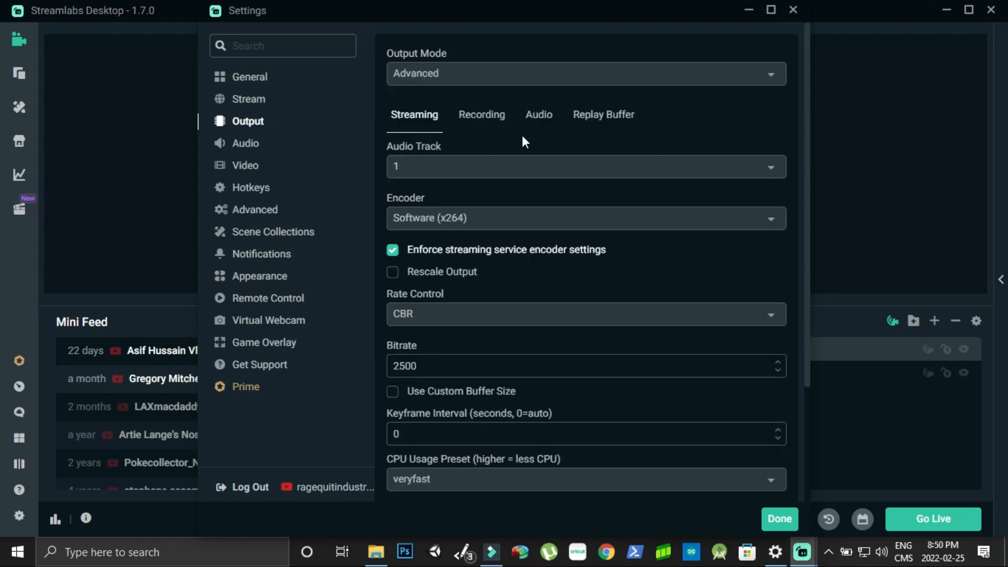
Enable Audio Track 2 for recordings, save with Done, and reopen Settings
{"action": "left_click", "coordinate": [481, 117]}
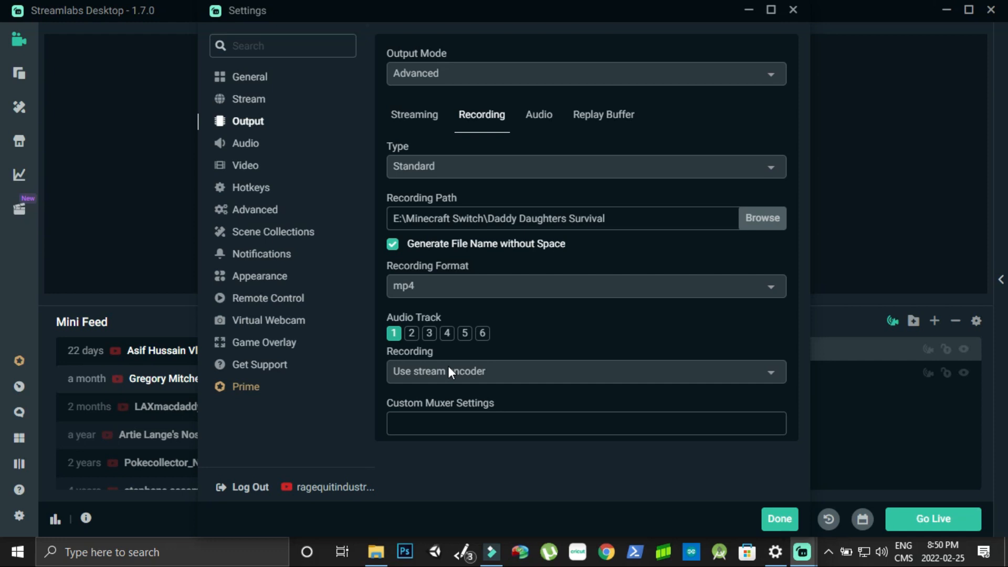
{"action": "left_click", "coordinate": [408, 334]}
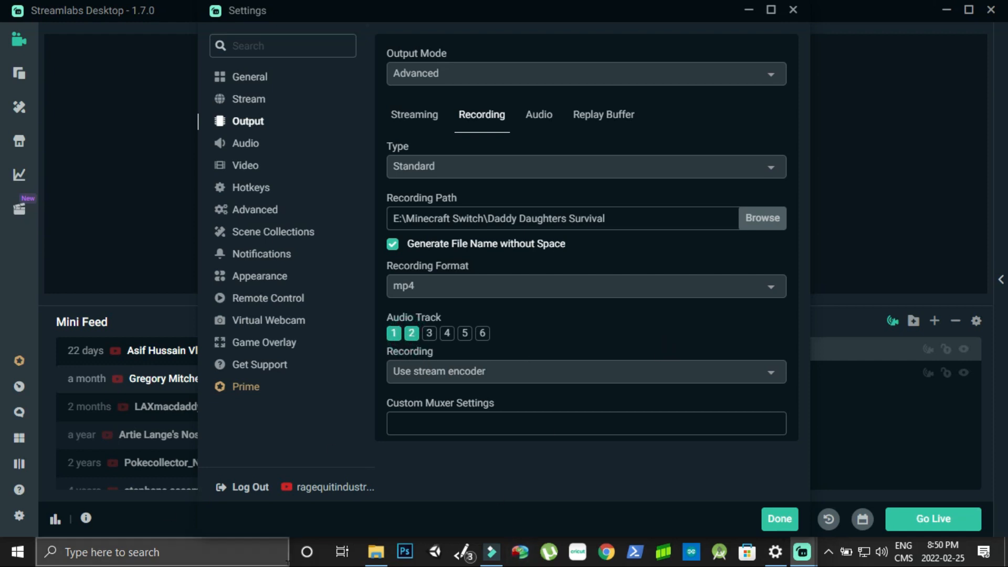
{"action": "left_click", "coordinate": [787, 523]}
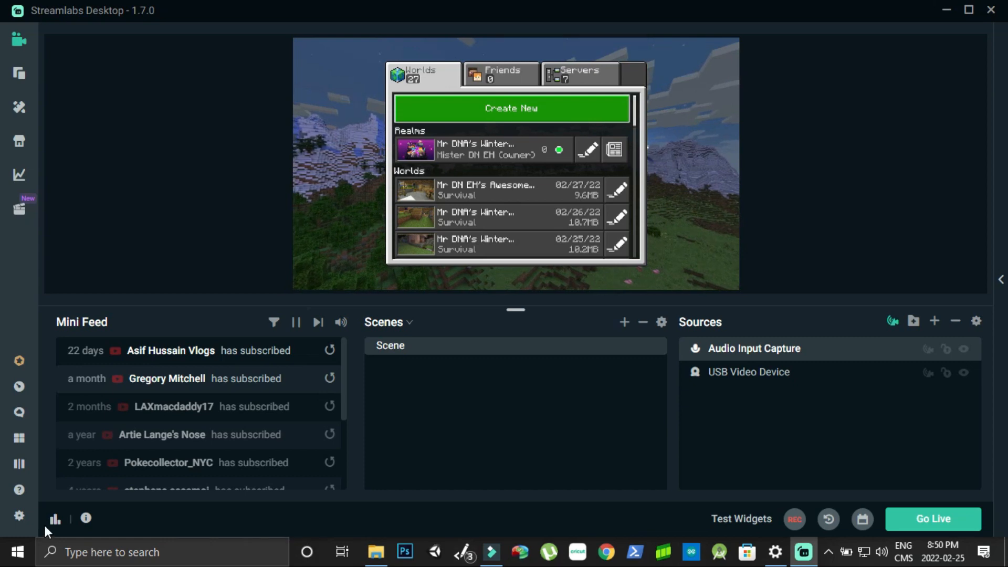
{"action": "left_click", "coordinate": [19, 515]}
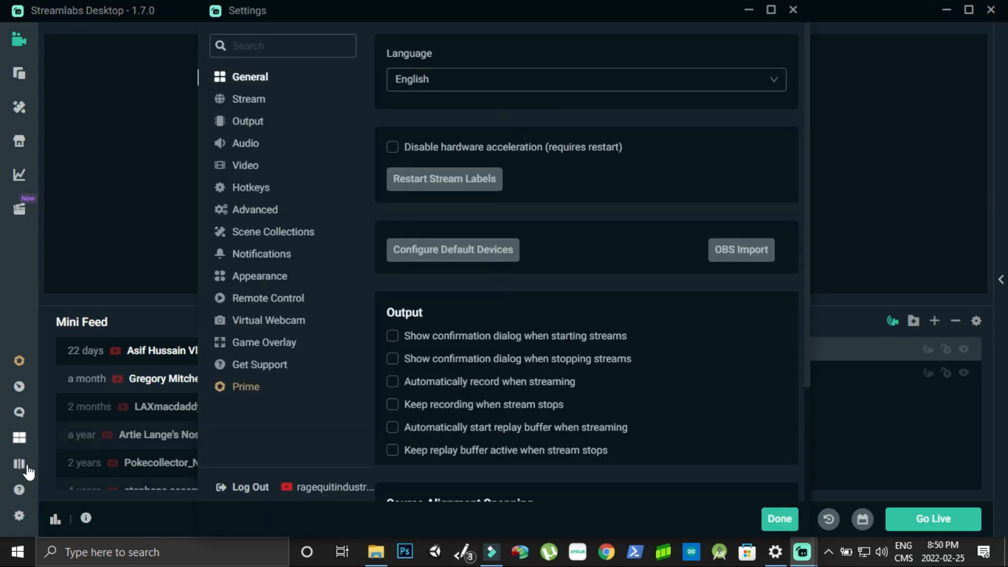
{"action": "left_click", "coordinate": [245, 121]}
{"action": "left_click", "coordinate": [543, 120]}
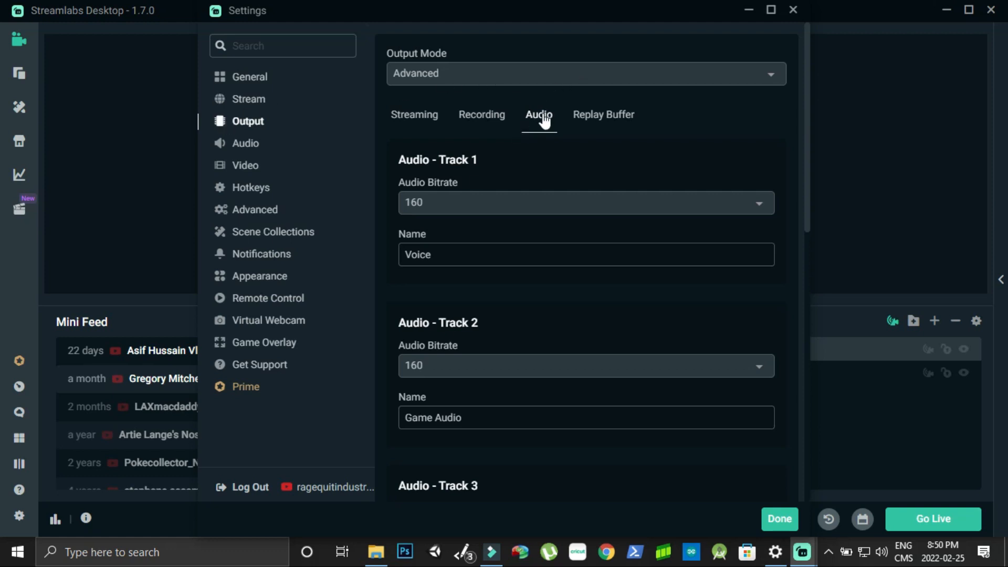
{"action": "left_click", "coordinate": [454, 259]}
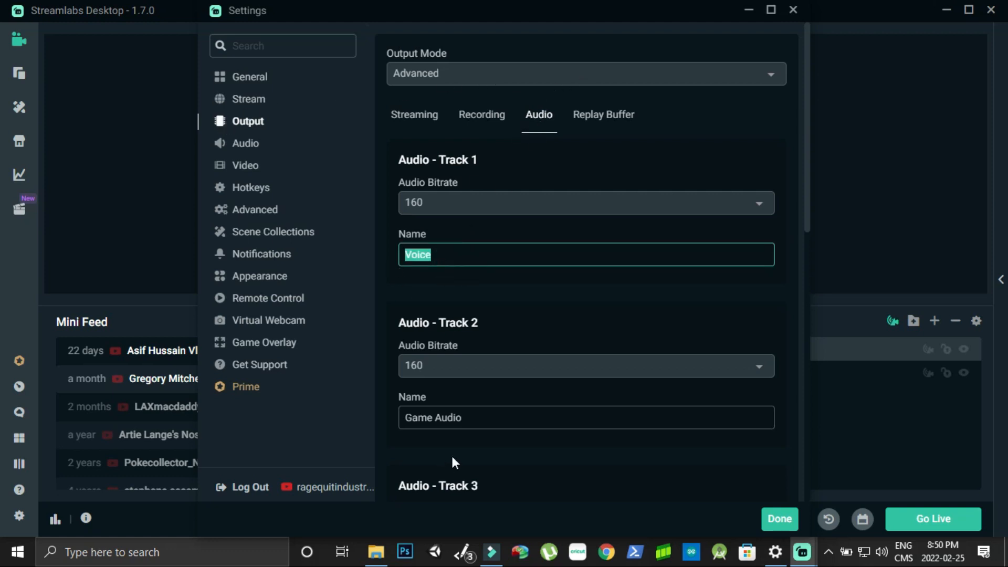
{"action": "left_click", "coordinate": [477, 418]}
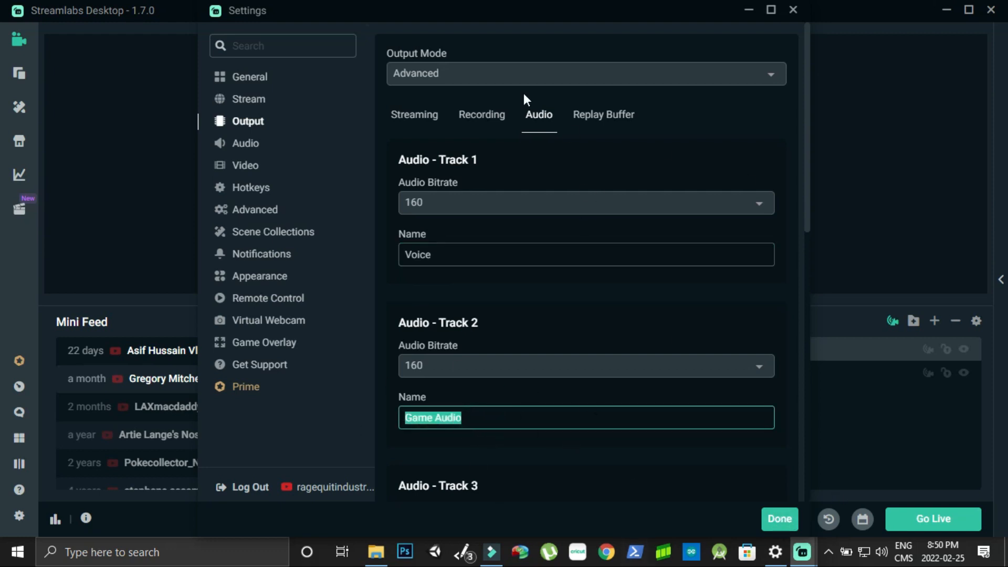
{"action": "left_click", "coordinate": [621, 203]}
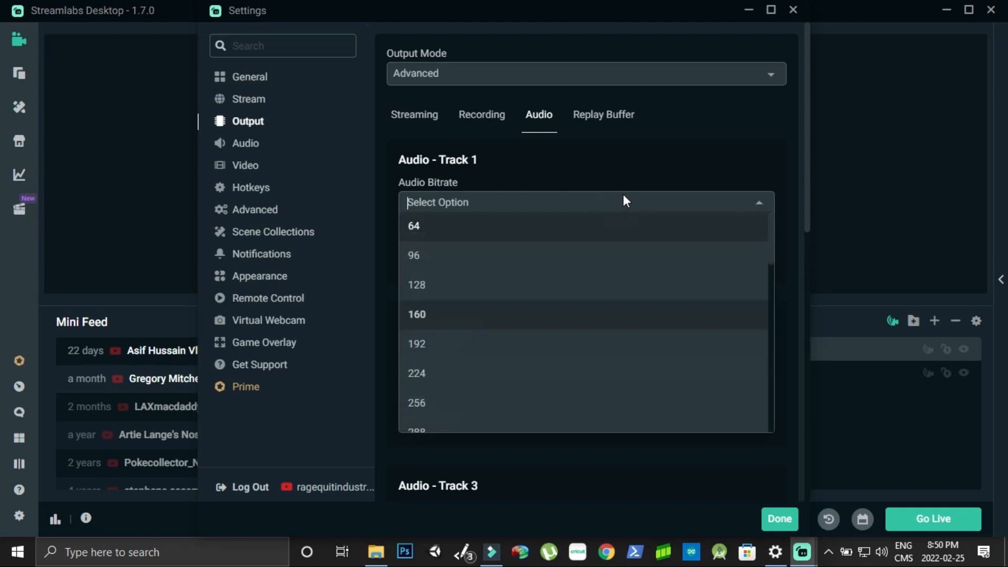
{"action": "left_click", "coordinate": [614, 443]}
{"action": "left_click", "coordinate": [780, 518]}
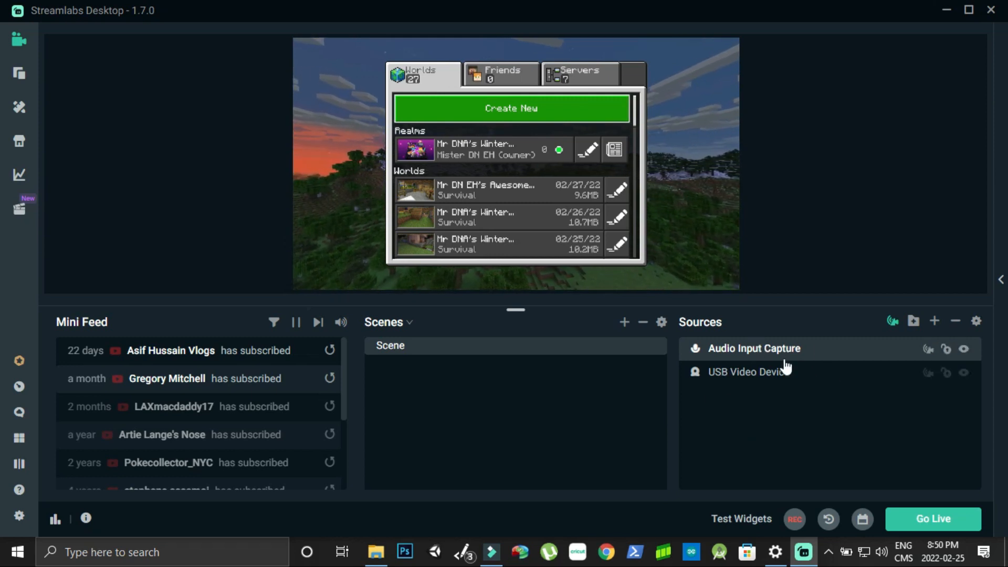
Open Advanced Audio Settings and inspect each audio source, leaving Desktop Audio muted
{"action": "left_click", "coordinate": [934, 321]}
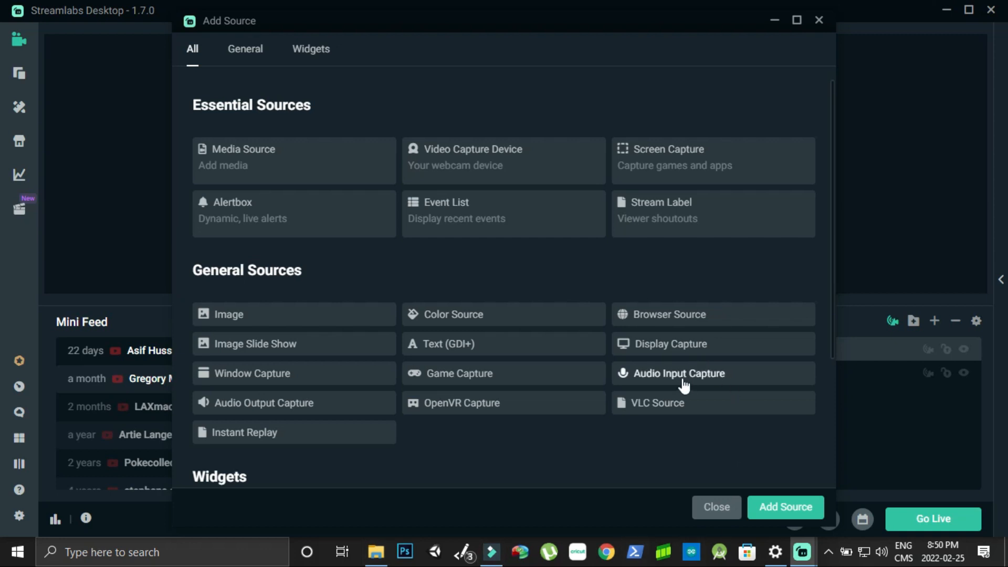
{"action": "left_click", "coordinate": [716, 507]}
{"action": "double_click", "coordinate": [768, 346]}
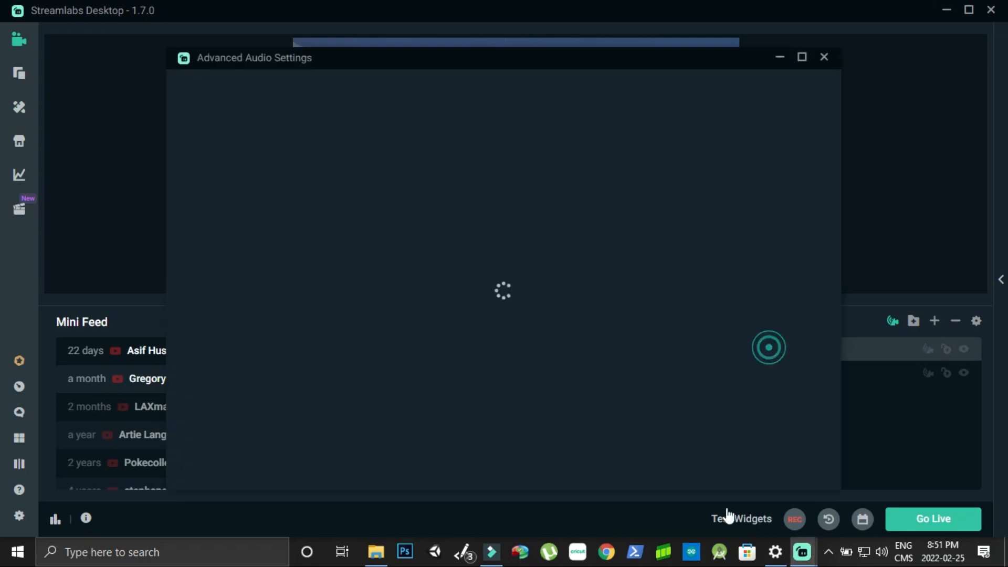
{"action": "left_click", "coordinate": [403, 379]}
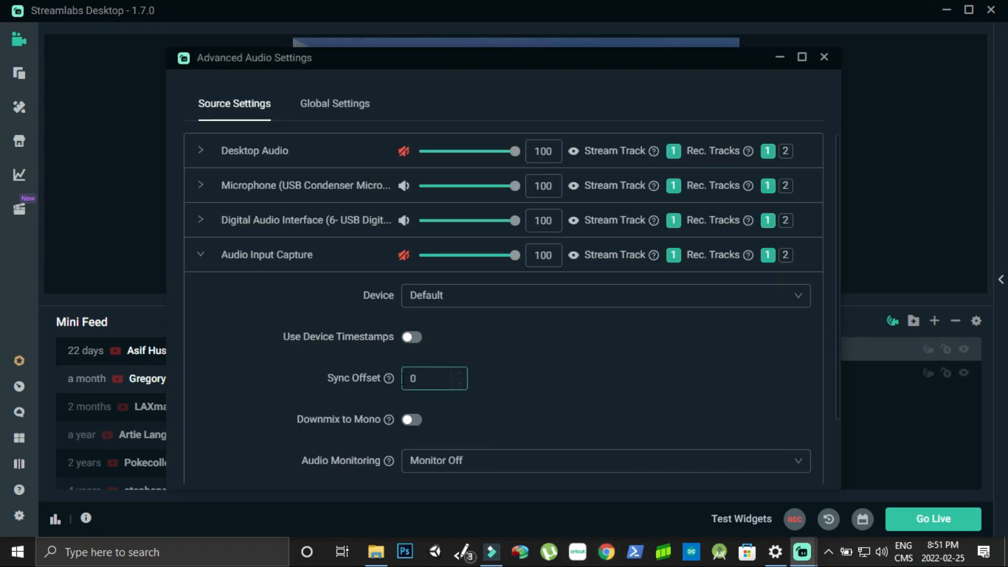
{"action": "left_click", "coordinate": [342, 255]}
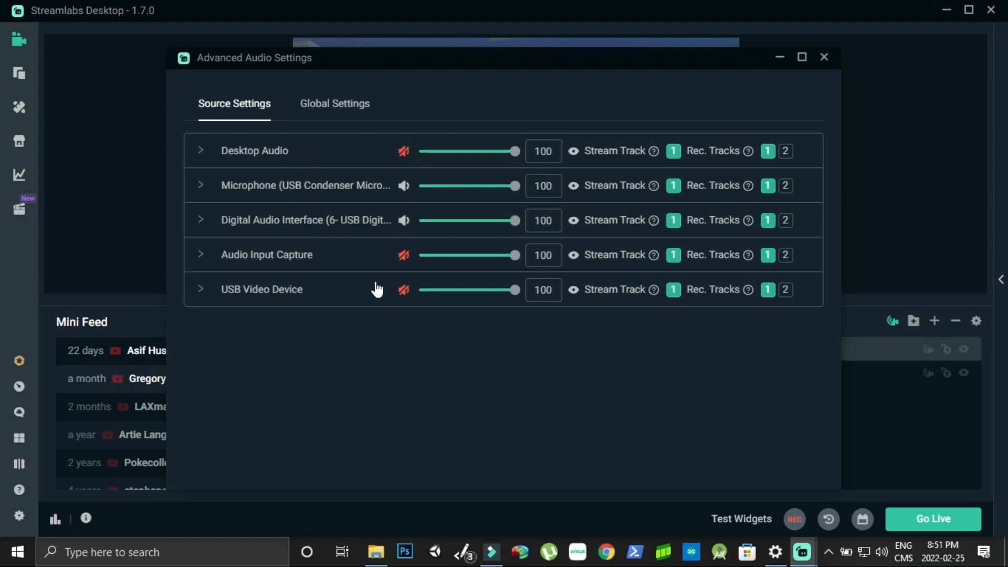
{"action": "left_click", "coordinate": [404, 152]}
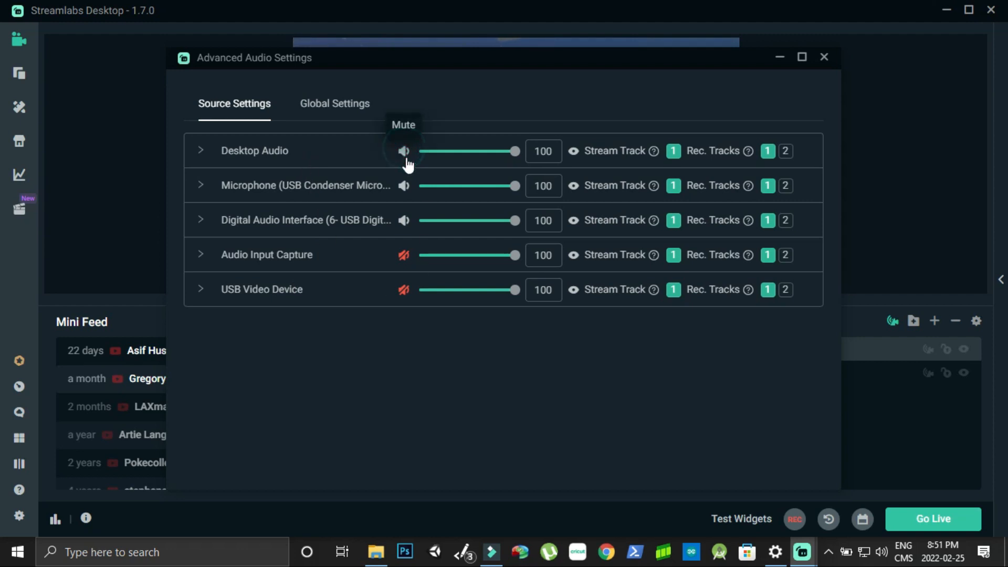
{"action": "left_click", "coordinate": [403, 151]}
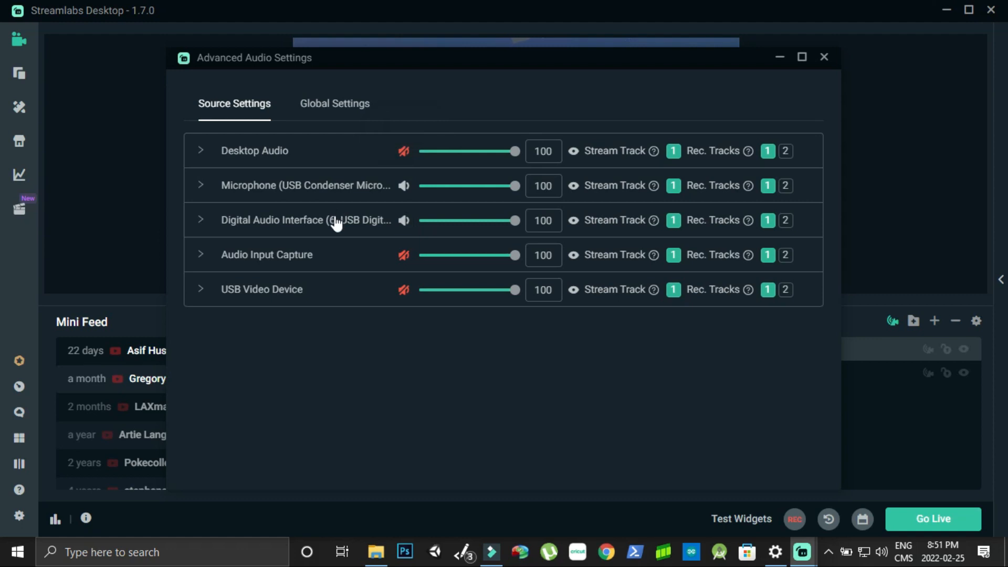
{"action": "left_click", "coordinate": [360, 192]}
{"action": "left_click", "coordinate": [360, 190]}
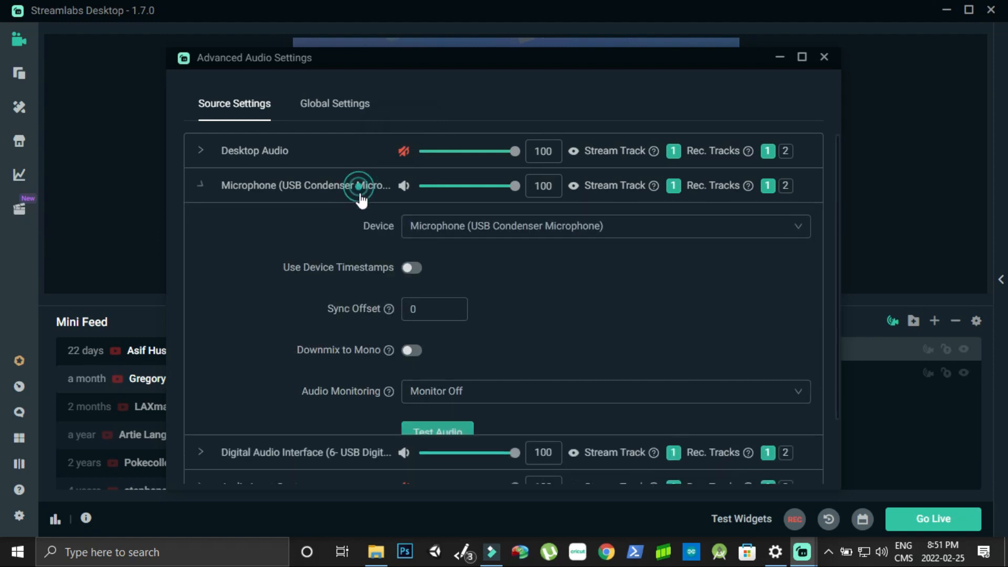
{"action": "left_click", "coordinate": [355, 225]}
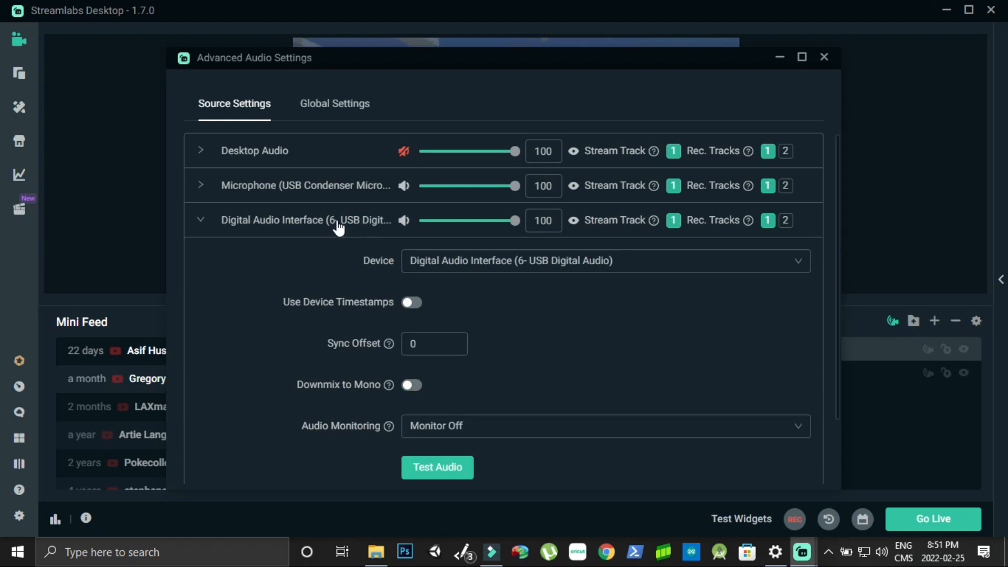
{"action": "left_click", "coordinate": [335, 220]}
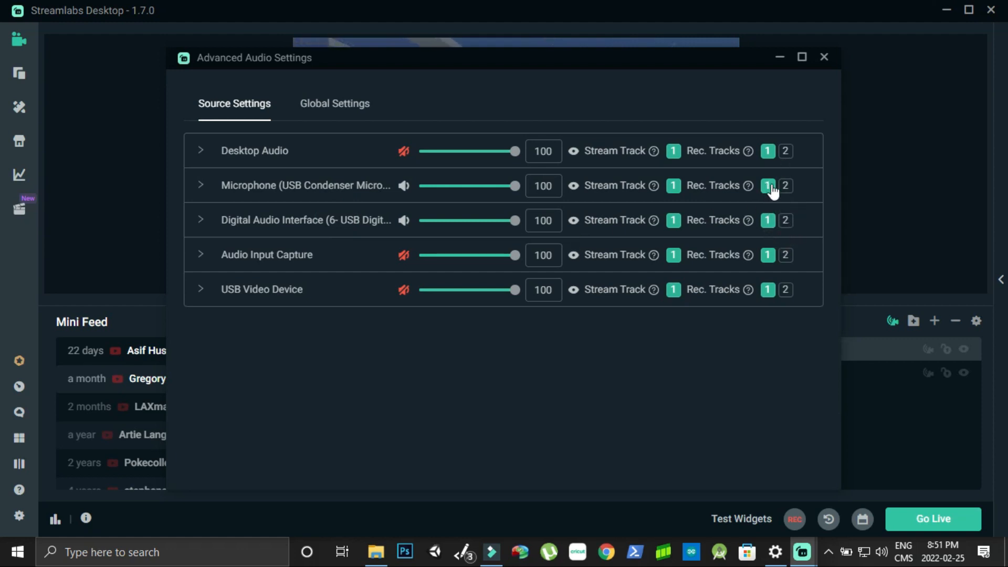
Move the Digital Audio Interface off track 1 onto recording track 2 only, then close
{"action": "left_click", "coordinate": [766, 220]}
{"action": "left_click", "coordinate": [786, 221]}
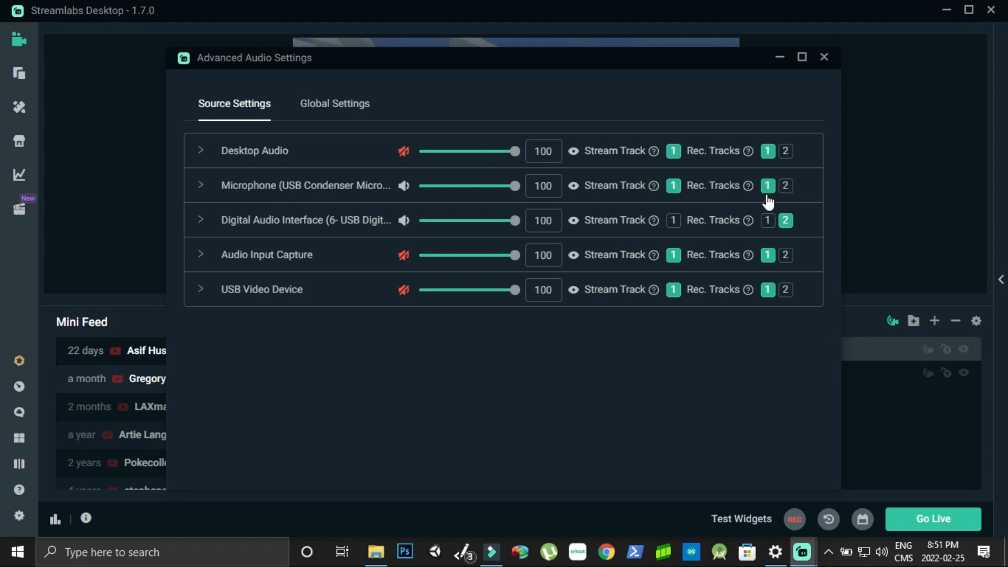
{"action": "left_click", "coordinate": [784, 188]}
{"action": "left_click", "coordinate": [784, 189]}
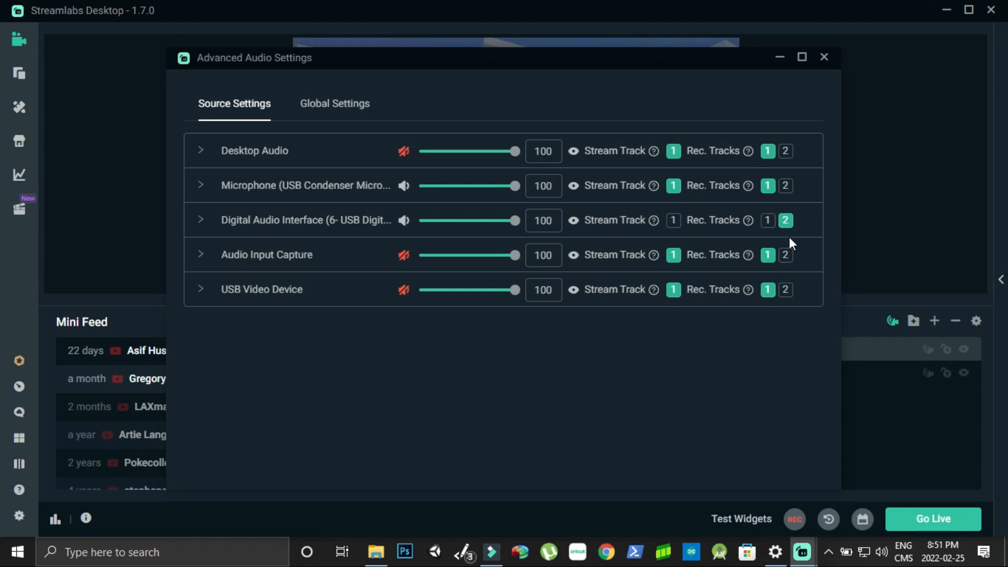
{"action": "left_click", "coordinate": [824, 58]}
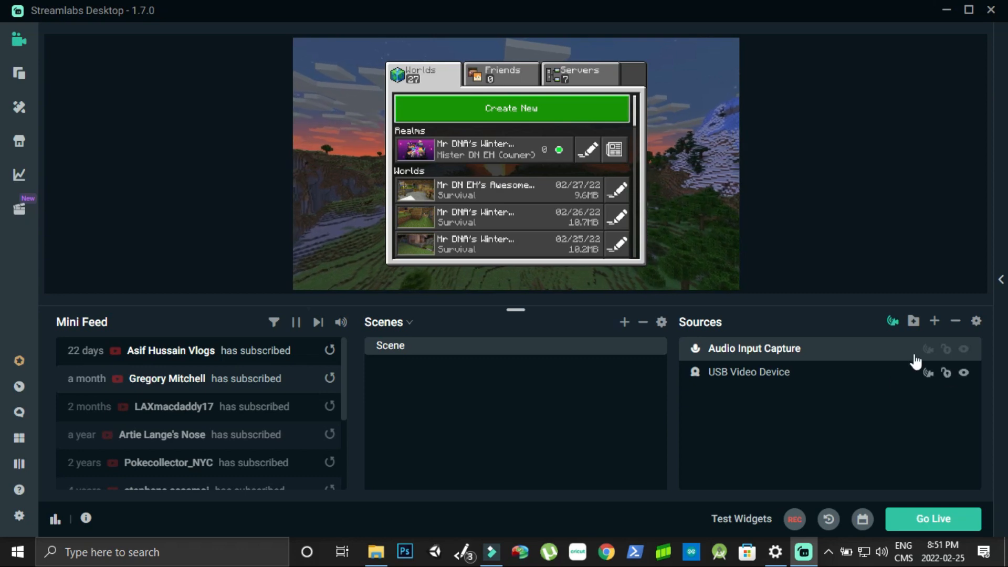
{"action": "double_click", "coordinate": [837, 339]}
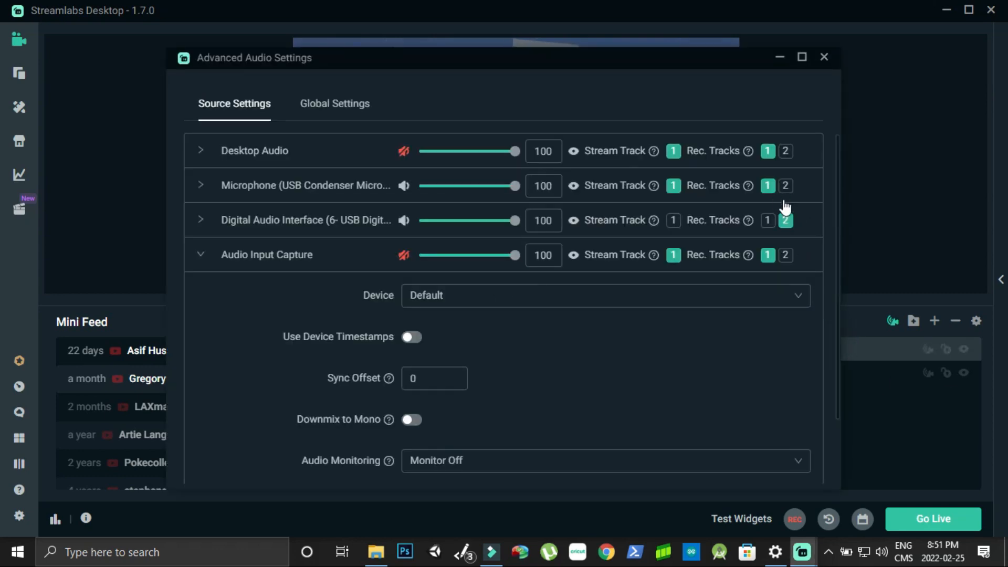
{"action": "left_click", "coordinate": [824, 58]}
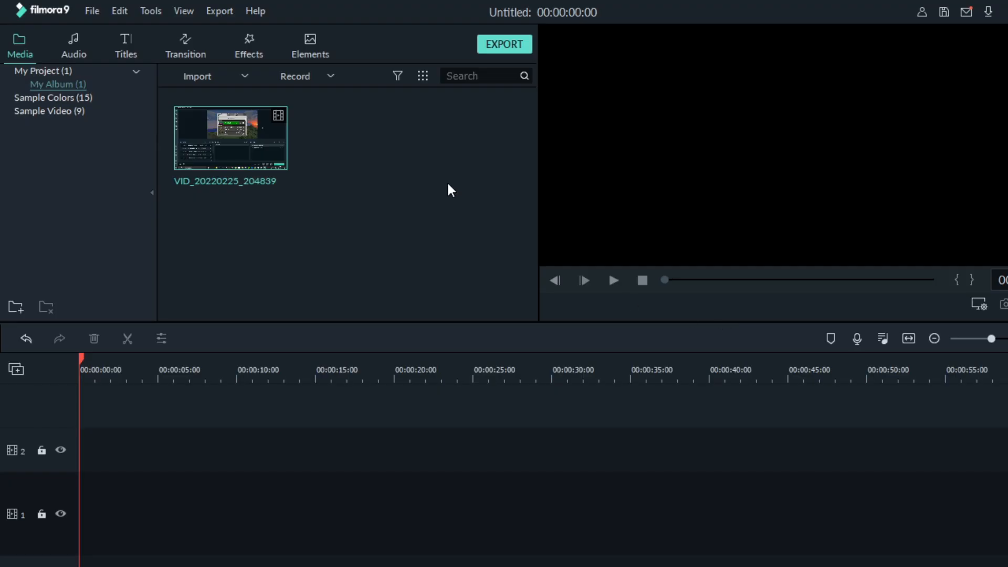
{"action": "right_click", "coordinate": [448, 185]}
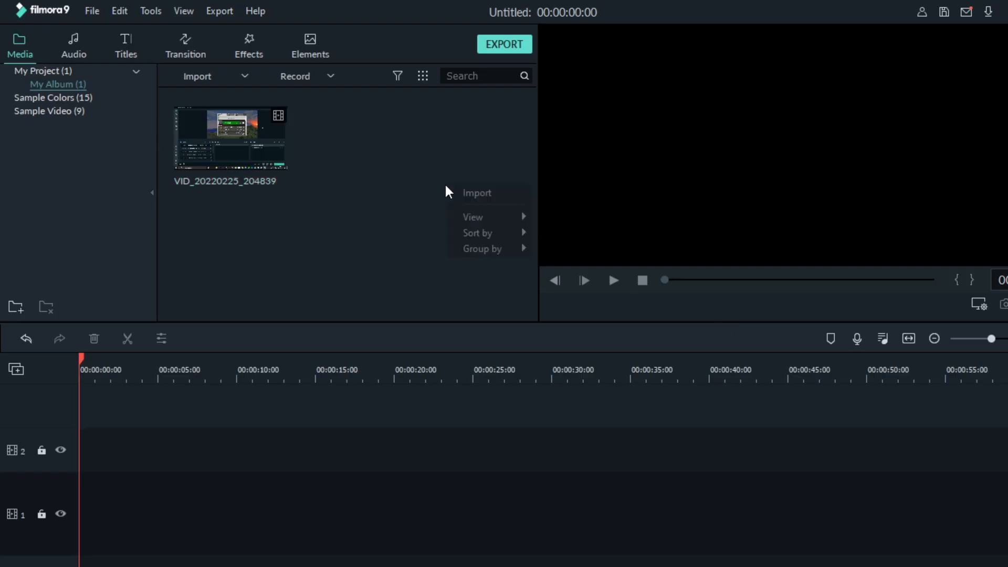
{"action": "left_click", "coordinate": [468, 191]}
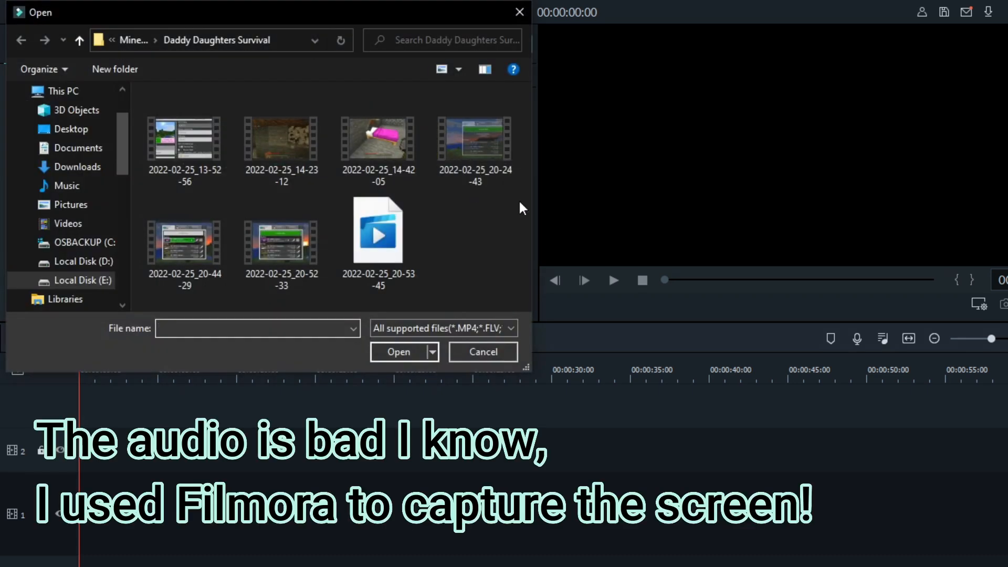
{"action": "left_click", "coordinate": [276, 260]}
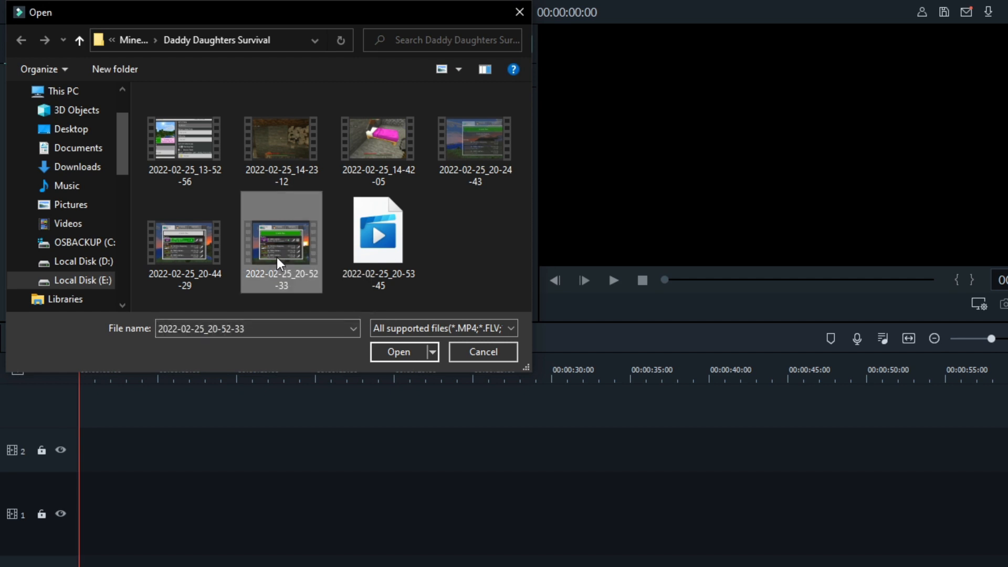
{"action": "double_click", "coordinate": [276, 257]}
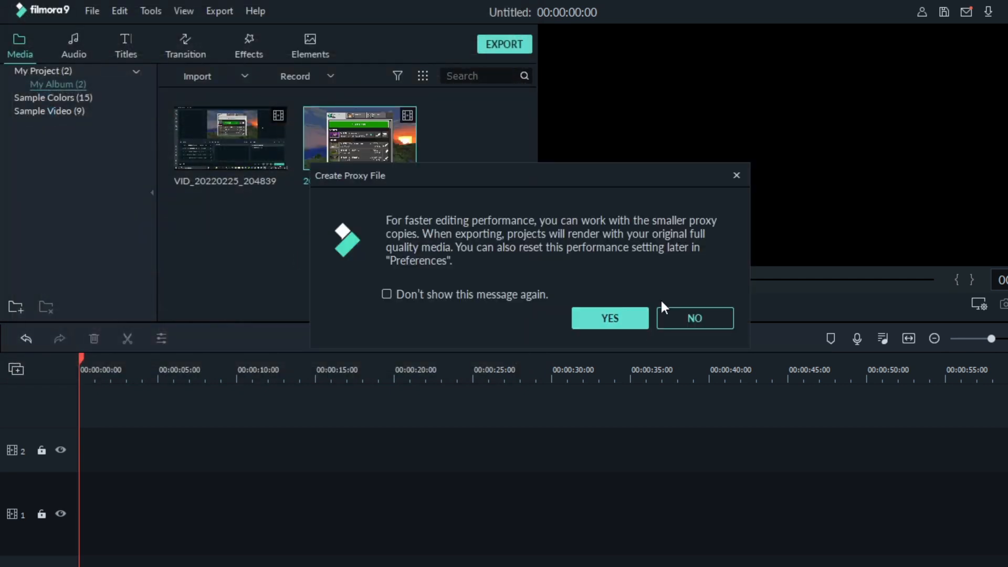
{"action": "left_click", "coordinate": [722, 318]}
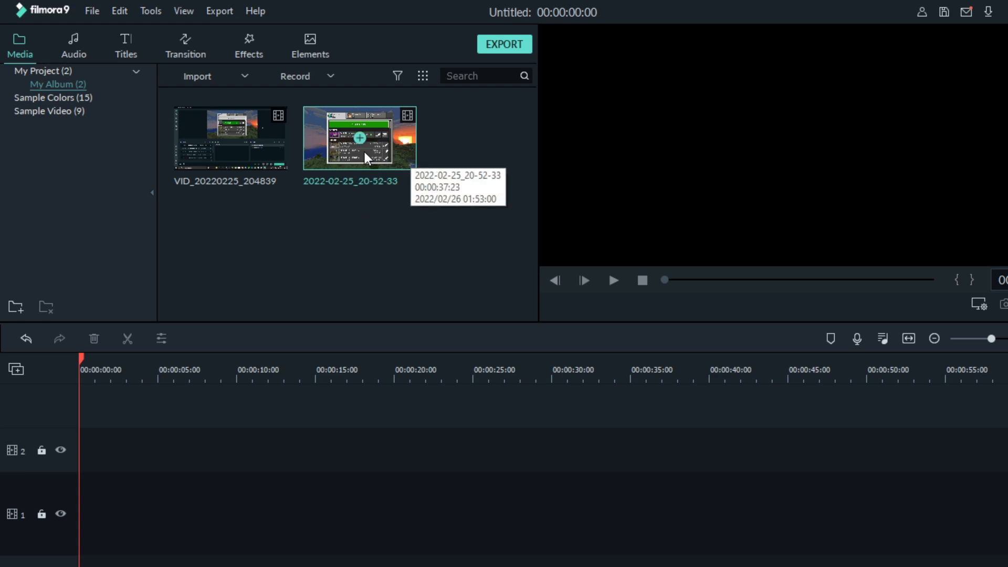
{"action": "right_click", "coordinate": [347, 157]}
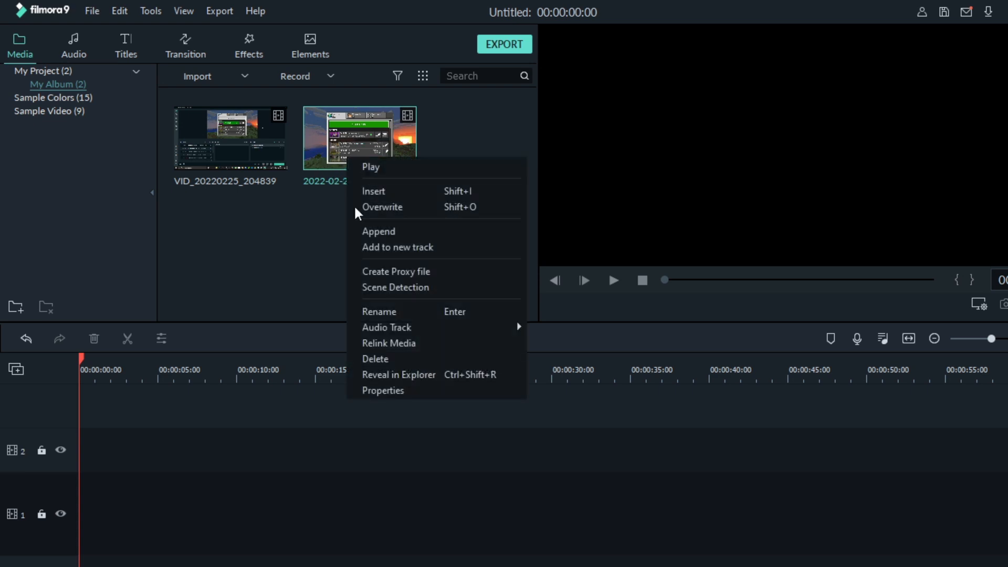
{"action": "mouse_move", "coordinate": [411, 327]}
{"action": "left_click", "coordinate": [295, 243]}
Place the 2022-02-25_20-52-33 recording on track 1 and delete an extra track 2 copy
{"action": "left_click_drag", "start_coordinate": [329, 138], "coordinate": [97, 501]}
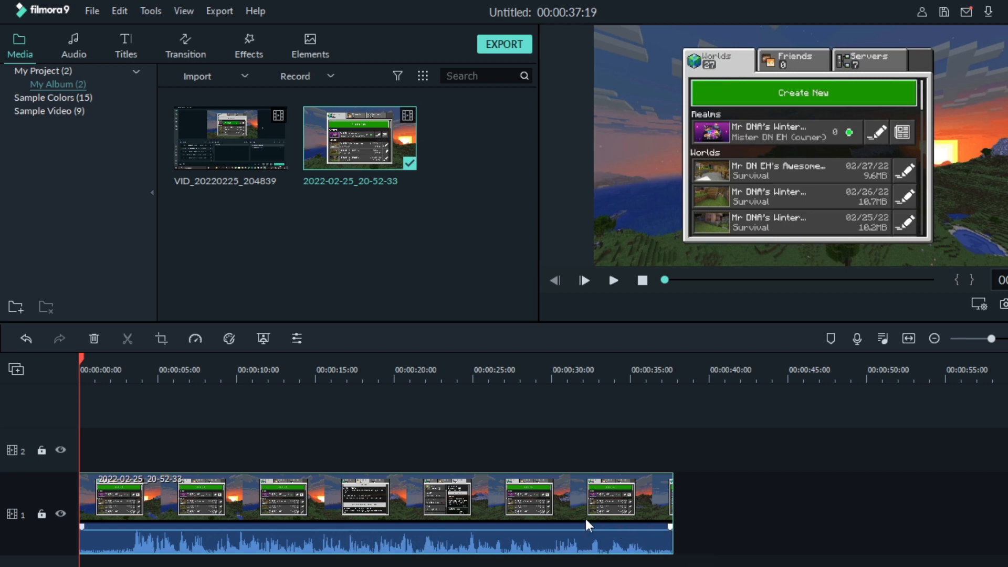
{"action": "scroll", "coordinate": [534, 530], "scroll_direction": "down", "scroll_amount": 1}
{"action": "left_click_drag", "start_coordinate": [310, 160], "coordinate": [75, 401]}
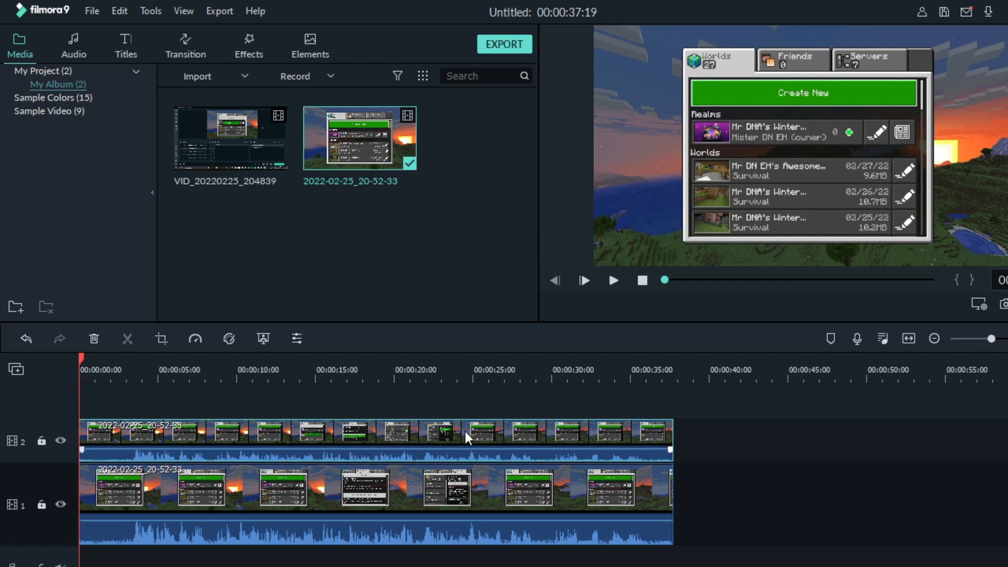
{"action": "key", "text": "Delete"}
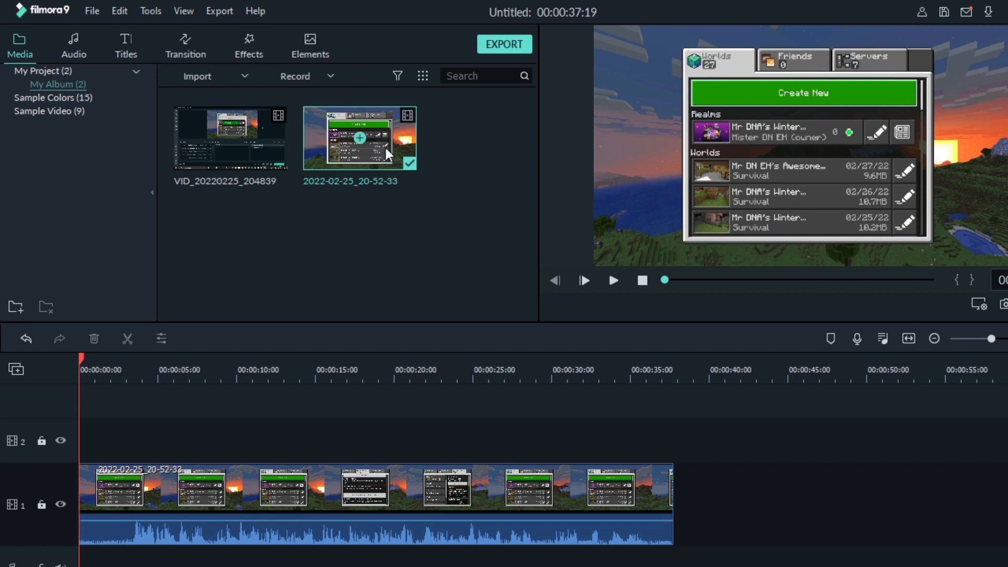
Switch the recording to its second AAC audio track and add it onto track 2
{"action": "right_click", "coordinate": [356, 124]}
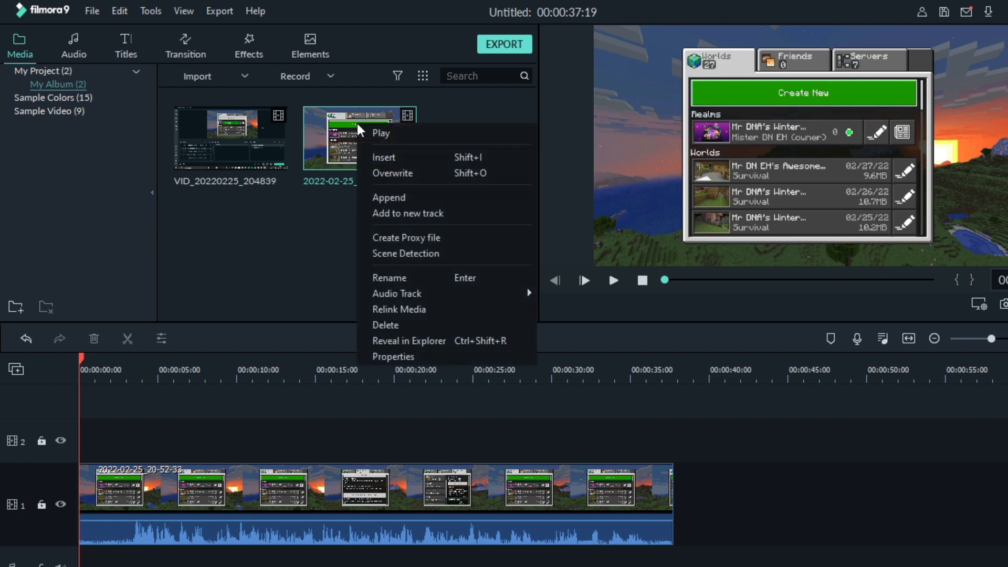
{"action": "mouse_move", "coordinate": [436, 293]}
{"action": "left_click", "coordinate": [624, 312]}
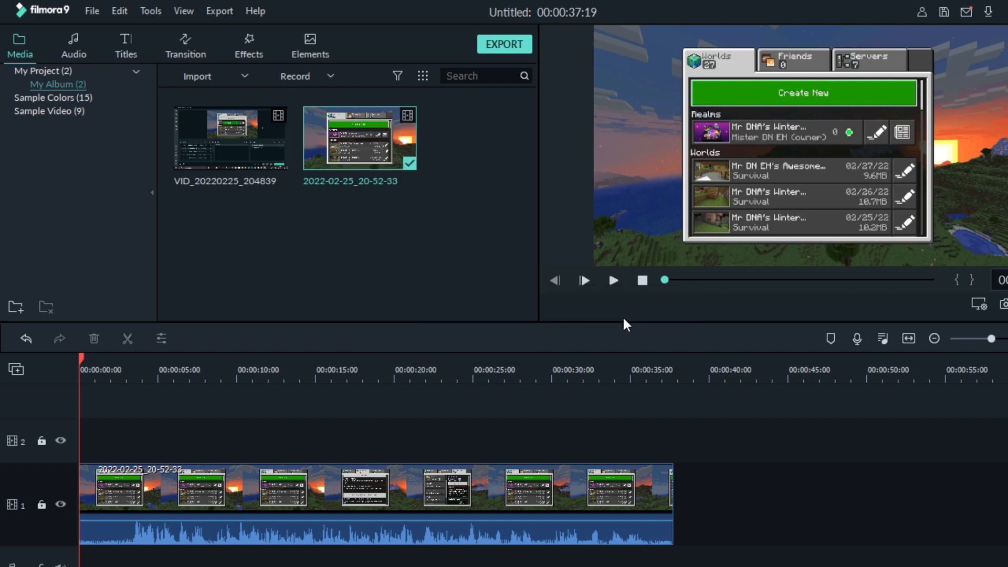
{"action": "left_click_drag", "start_coordinate": [318, 158], "coordinate": [68, 455]}
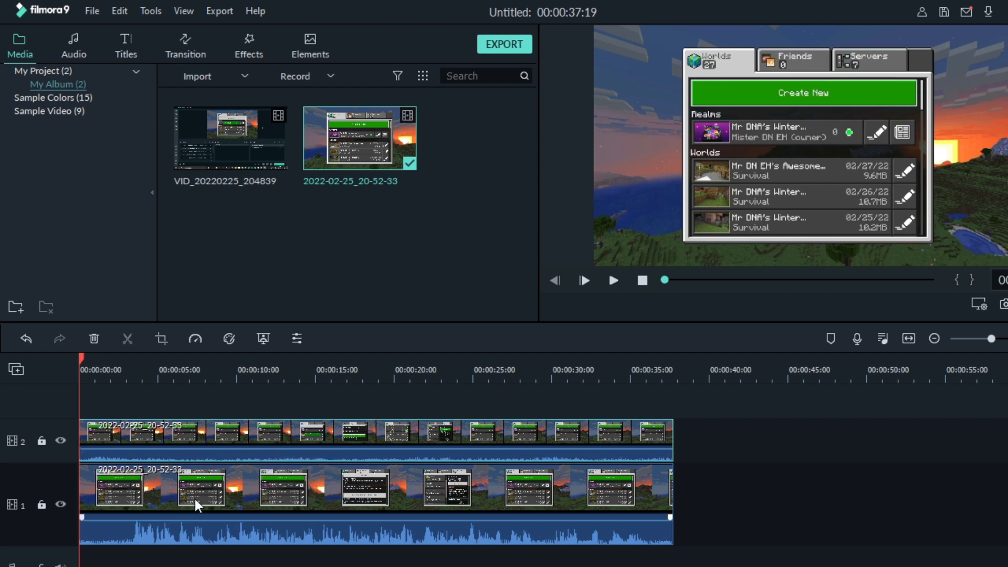
Mute the track 2 clip and play the preview from about 00:00:03 to check the audio
{"action": "right_click", "coordinate": [172, 447]}
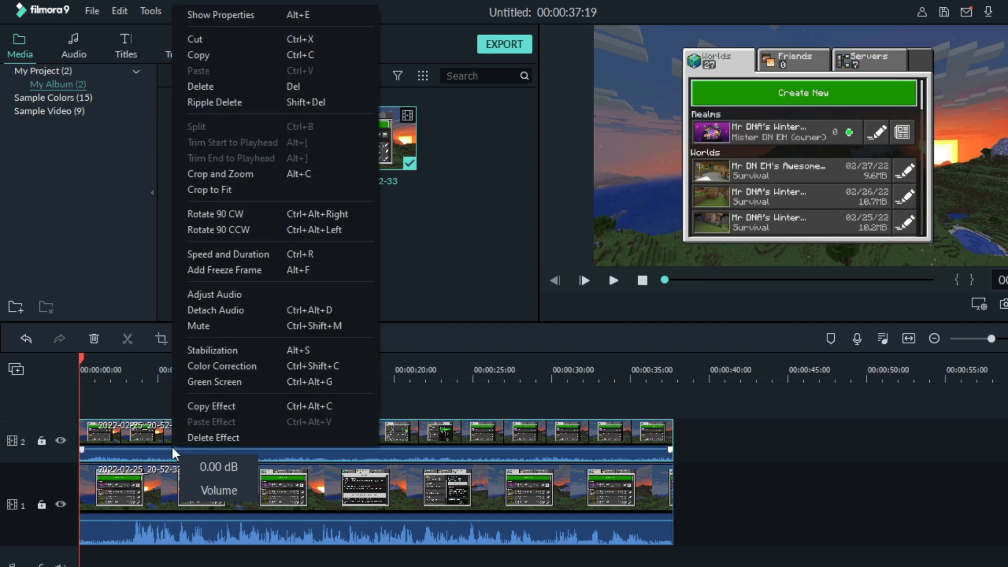
{"action": "left_click", "coordinate": [237, 326]}
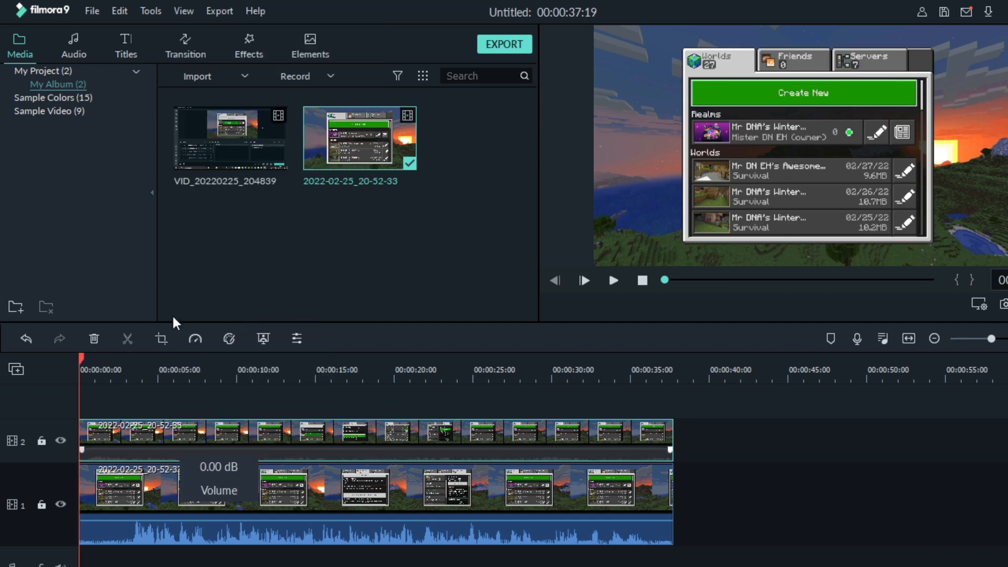
{"action": "left_click_drag", "start_coordinate": [81, 355], "coordinate": [125, 358]}
{"action": "left_click", "coordinate": [612, 280]}
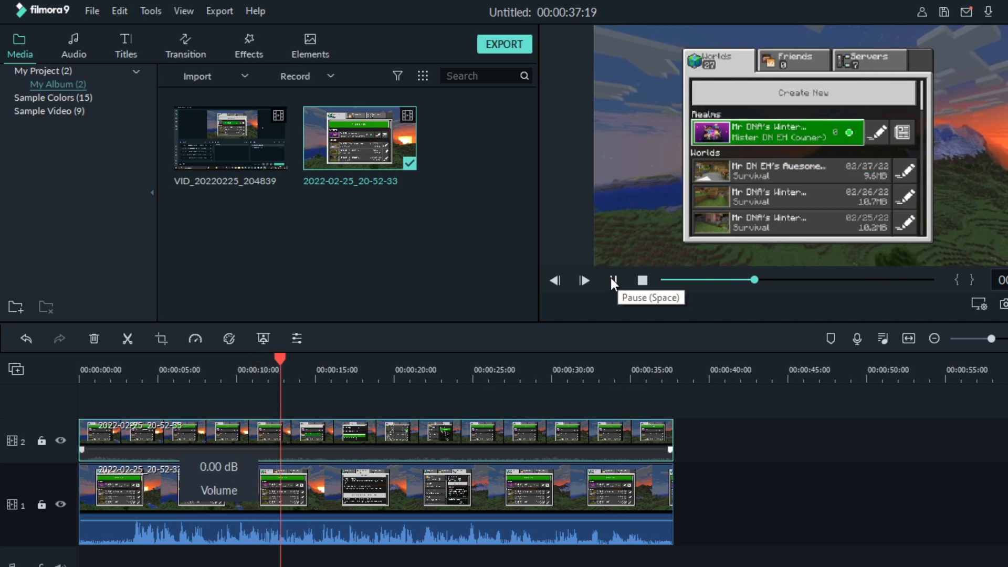
{"action": "left_click", "coordinate": [611, 280]}
Move the track 1 clip up onto track 2, with the playhead back at the start
{"action": "left_click", "coordinate": [168, 503]}
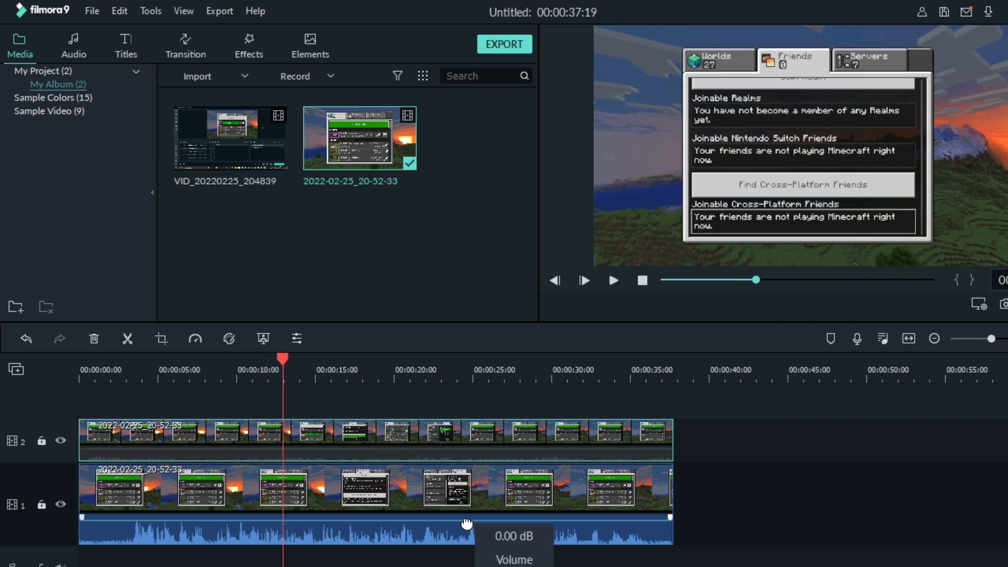
{"action": "left_click_drag", "start_coordinate": [283, 362], "coordinate": [79, 383]}
{"action": "left_click_drag", "start_coordinate": [297, 476], "coordinate": [295, 445]}
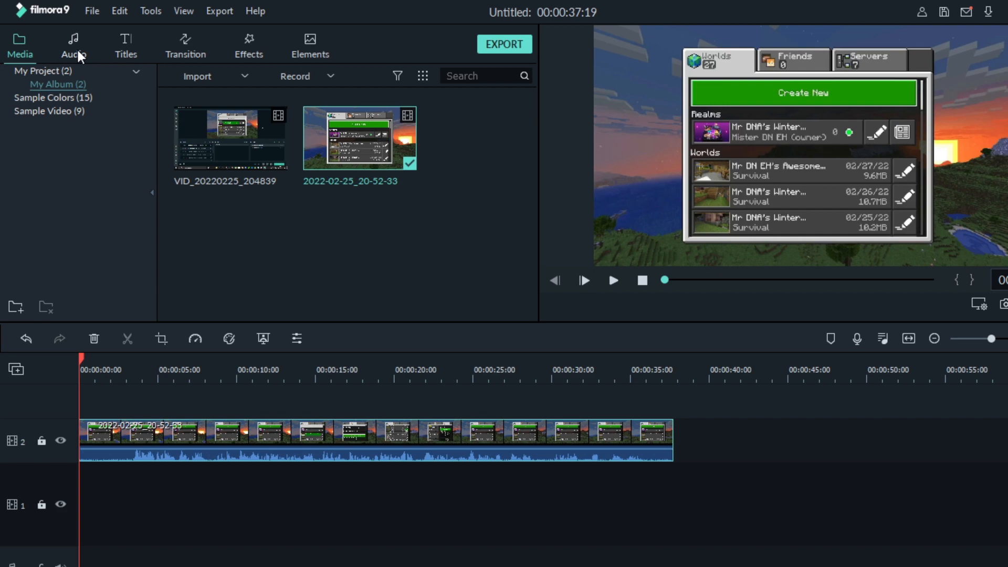
Undo the move, shift the track 1 clip to a new track 3, and detach the muted clip's audio
{"action": "key", "text": "ctrl+z"}
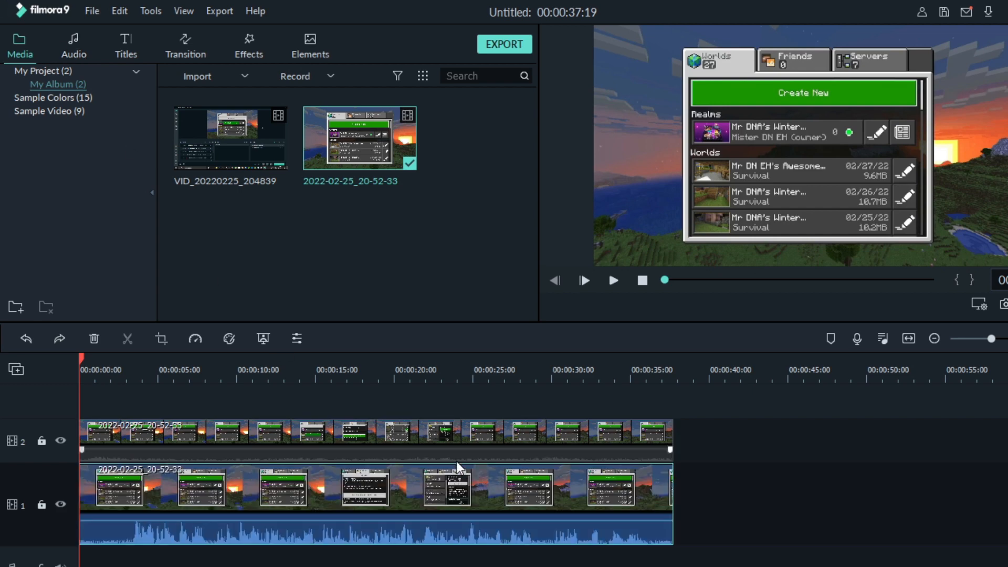
{"action": "left_click_drag", "start_coordinate": [248, 494], "coordinate": [217, 393]}
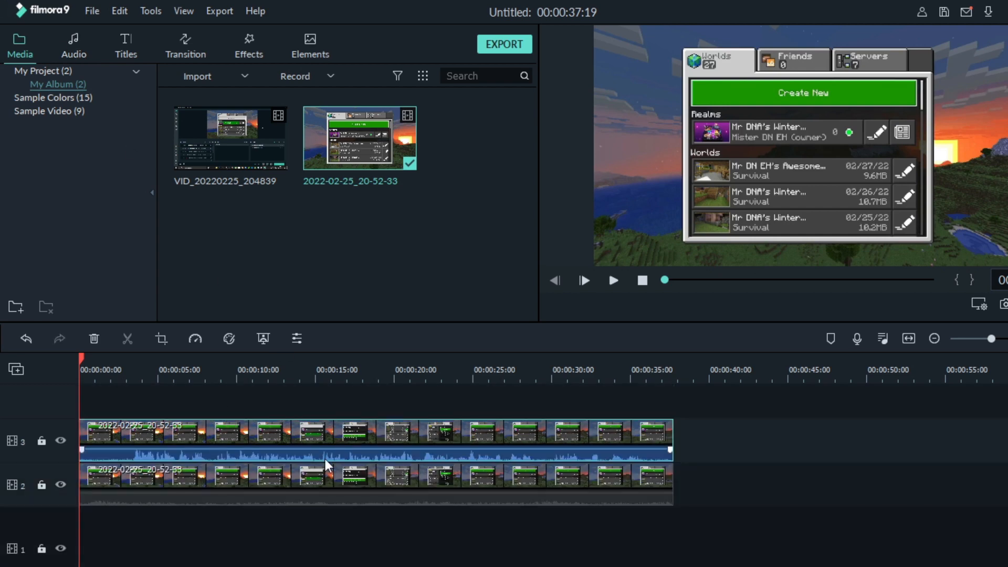
{"action": "right_click", "coordinate": [196, 493]}
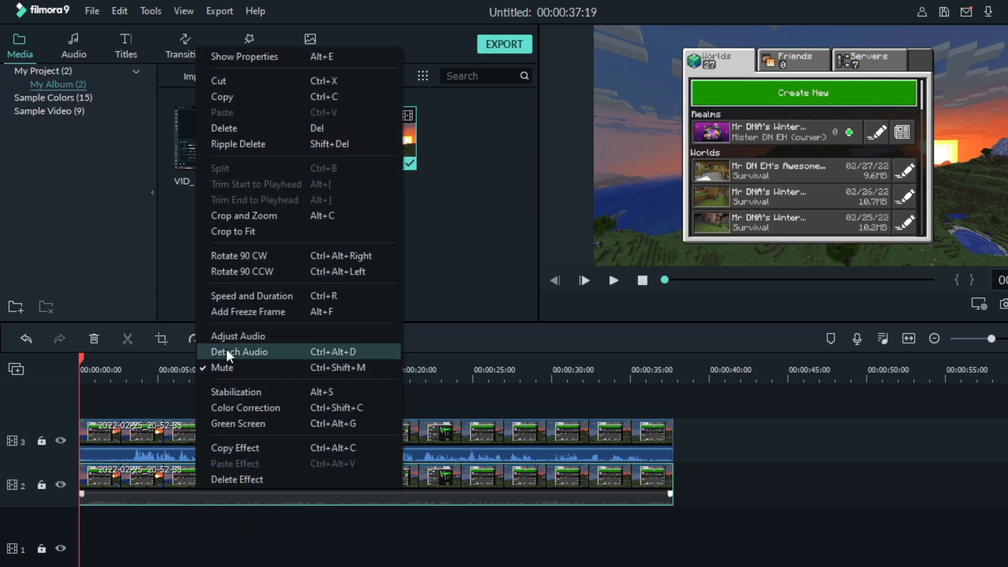
{"action": "left_click", "coordinate": [226, 349]}
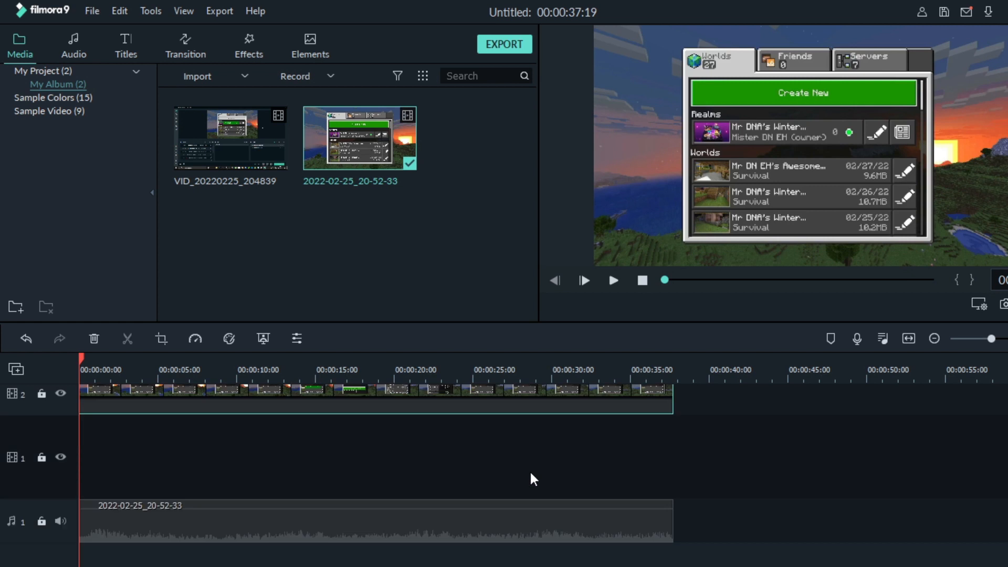
{"action": "left_click_drag", "start_coordinate": [280, 524], "coordinate": [276, 460]}
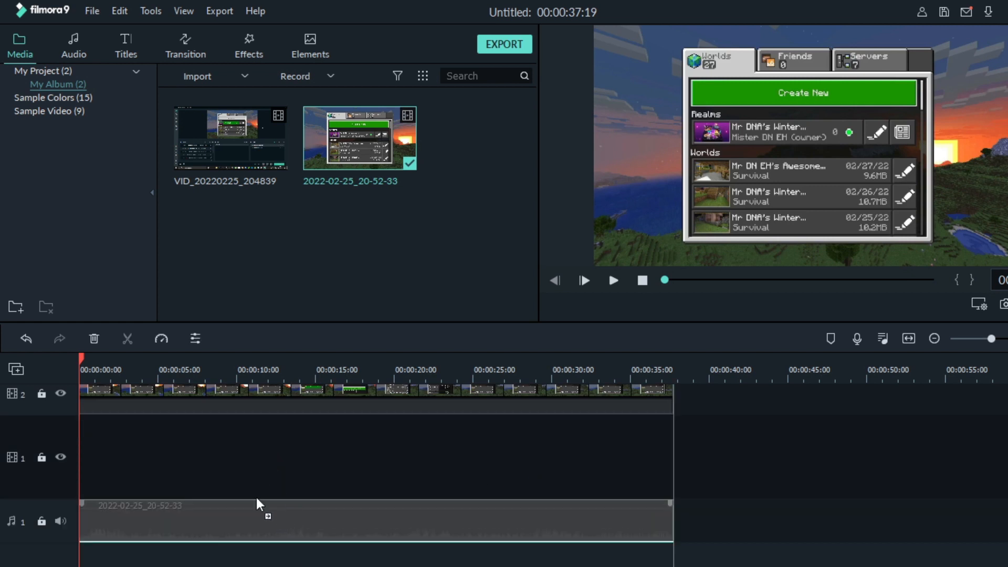
{"action": "left_click_drag", "start_coordinate": [257, 502], "coordinate": [231, 436]}
Delete the leftover track 2 video and move the track 3 clip down to track 1
{"action": "left_click", "coordinate": [237, 402]}
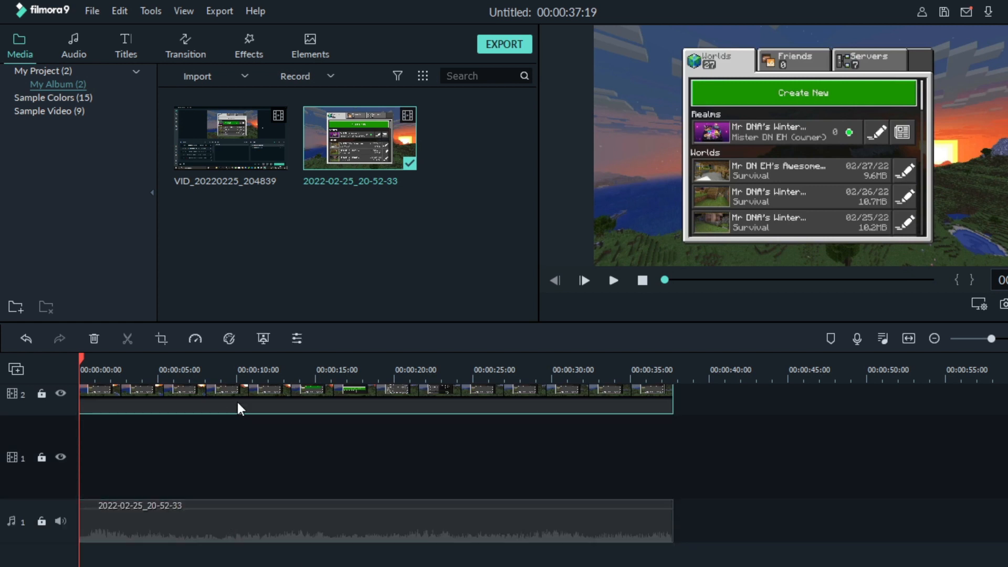
{"action": "key", "text": "Delete"}
{"action": "scroll", "coordinate": [238, 403], "scroll_direction": "up", "scroll_amount": 1}
{"action": "scroll", "coordinate": [238, 404], "scroll_direction": "up", "scroll_amount": 2}
{"action": "scroll", "coordinate": [164, 488], "scroll_direction": "down", "scroll_amount": 1}
{"action": "scroll", "coordinate": [164, 488], "scroll_direction": "down", "scroll_amount": 1}
{"action": "scroll", "coordinate": [163, 485], "scroll_direction": "up", "scroll_amount": 1}
{"action": "left_click_drag", "start_coordinate": [178, 392], "coordinate": [168, 509]}
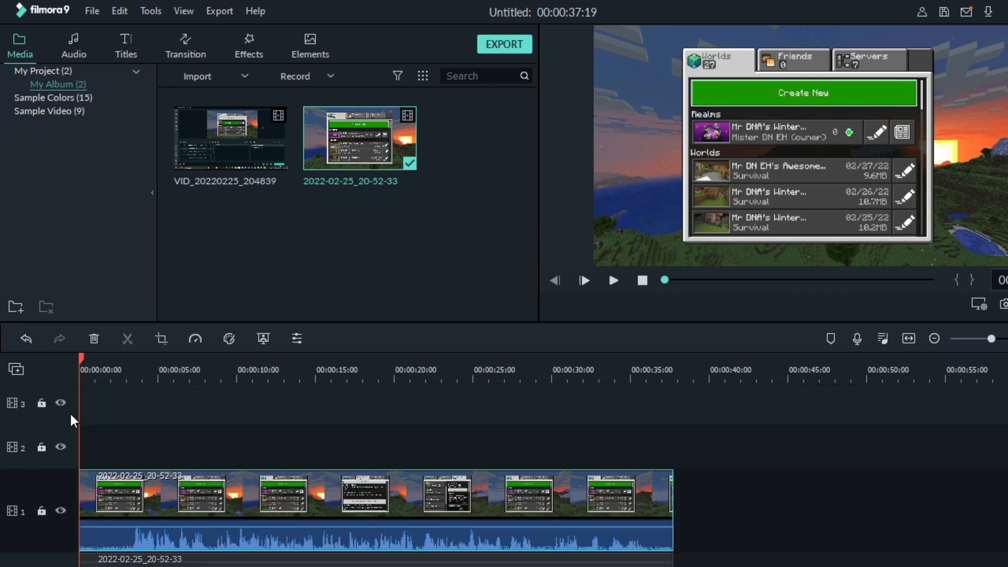
Delete the empty tracks and mute the track 1 video clip's embedded audio
{"action": "right_click", "coordinate": [68, 388]}
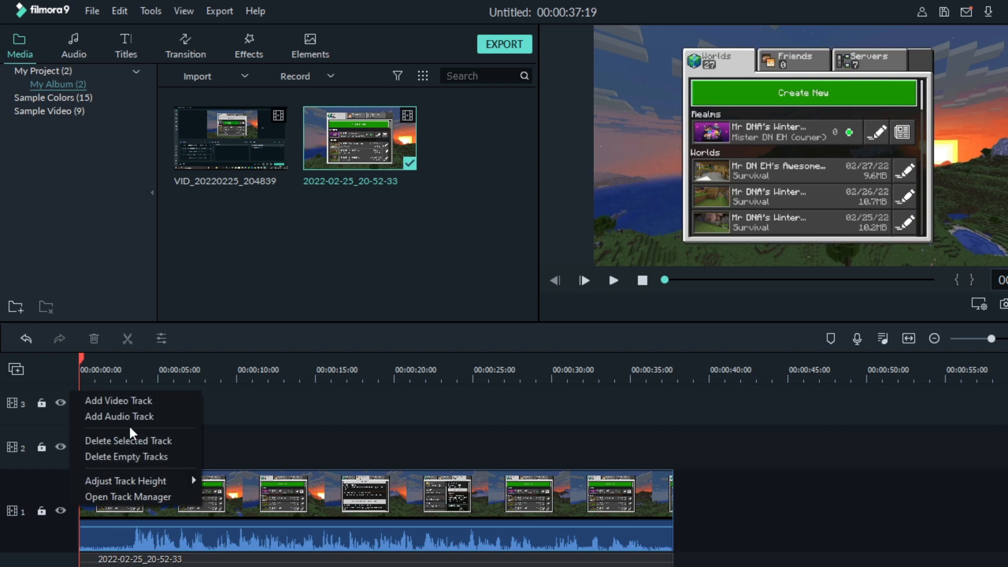
{"action": "left_click", "coordinate": [129, 456]}
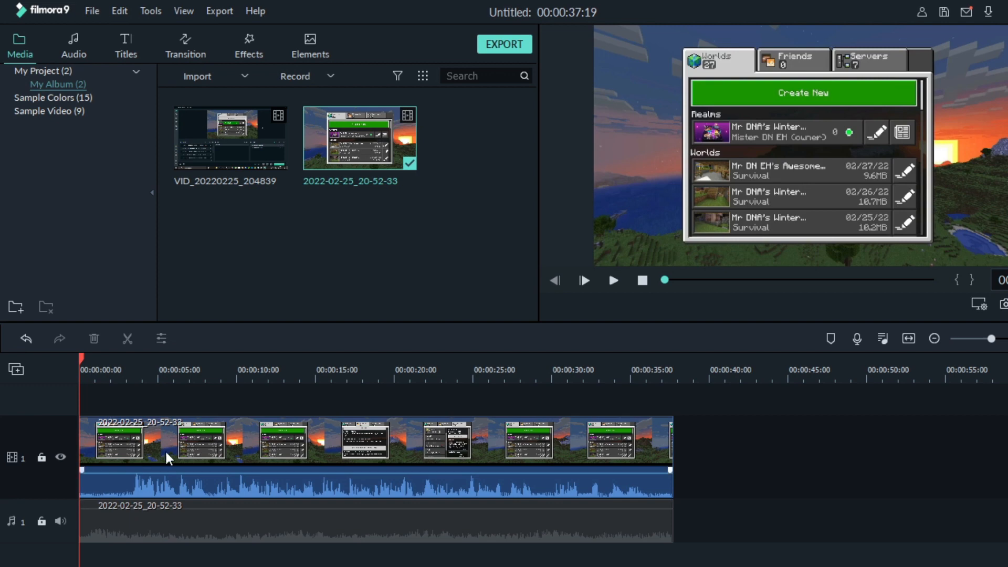
{"action": "right_click", "coordinate": [197, 486]}
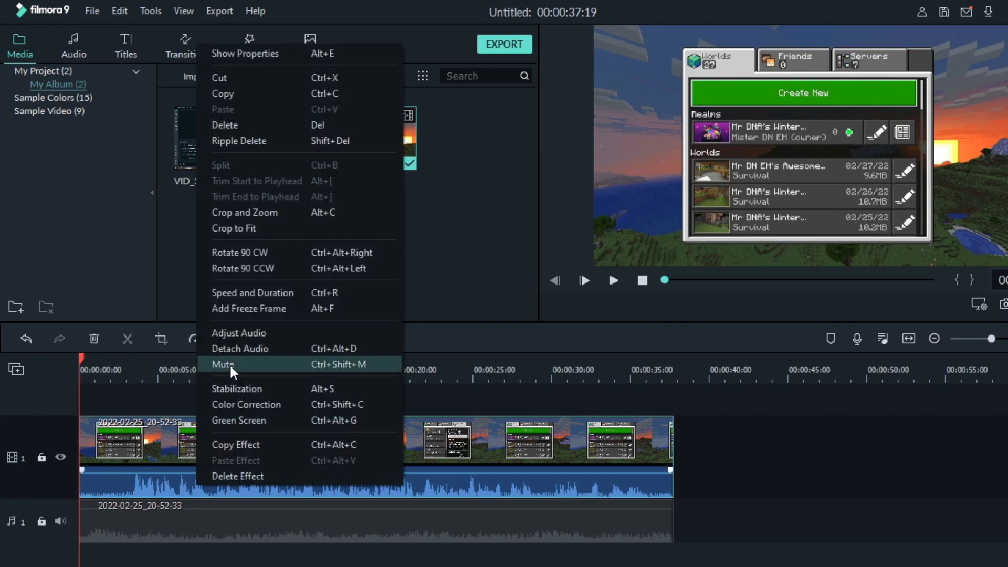
{"action": "left_click", "coordinate": [229, 363]}
Unmute the detached audio clip and play the timeline briefly to check the sound
{"action": "right_click", "coordinate": [166, 512]}
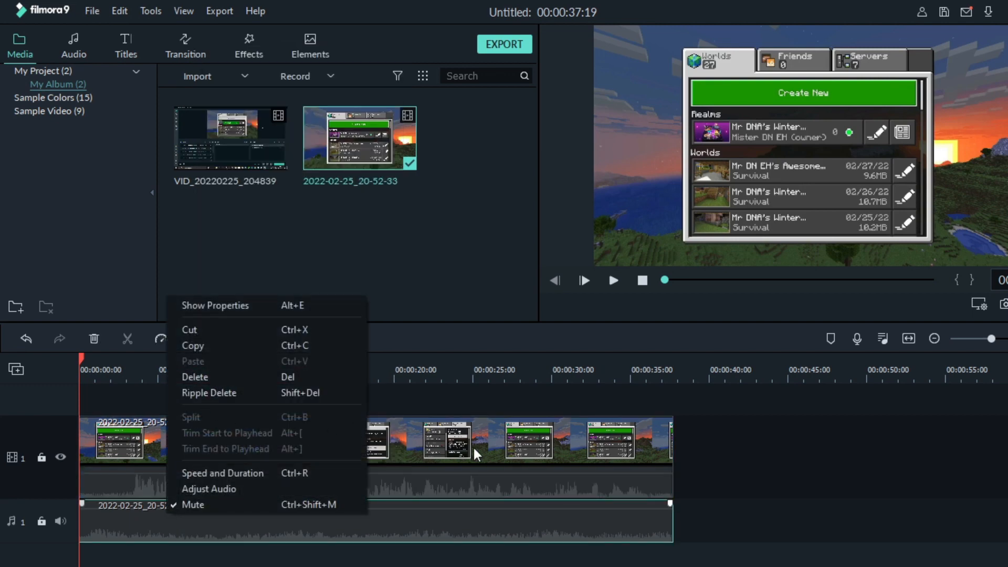
{"action": "right_click", "coordinate": [530, 462]}
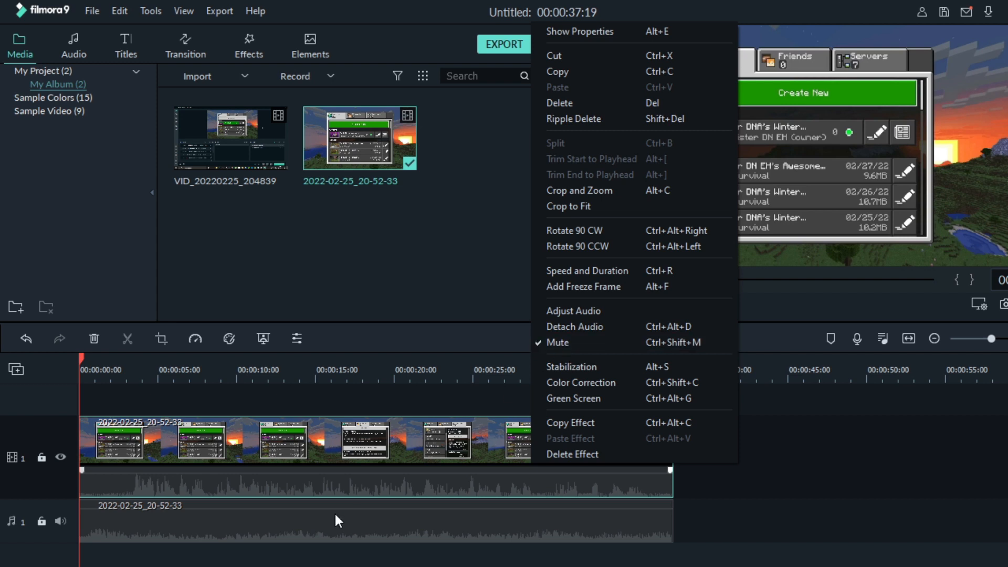
{"action": "right_click", "coordinate": [313, 511]}
{"action": "left_click", "coordinate": [346, 504]}
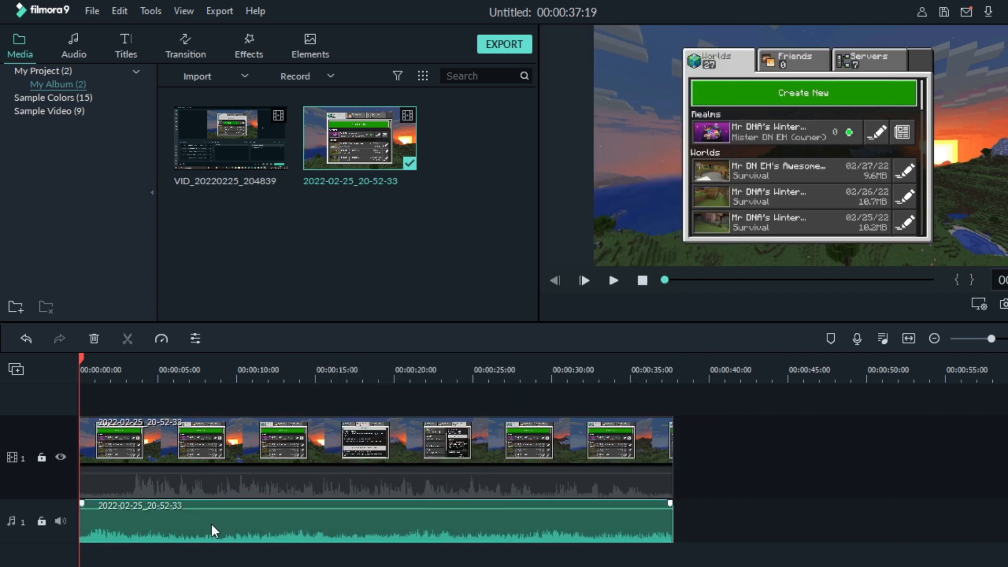
{"action": "left_click", "coordinate": [614, 280]}
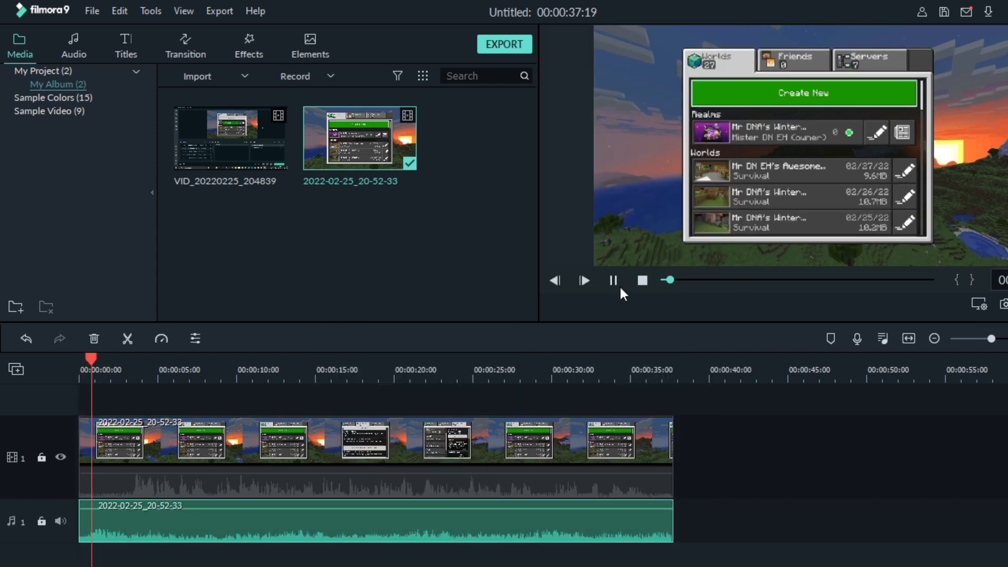
{"action": "left_click", "coordinate": [620, 281]}
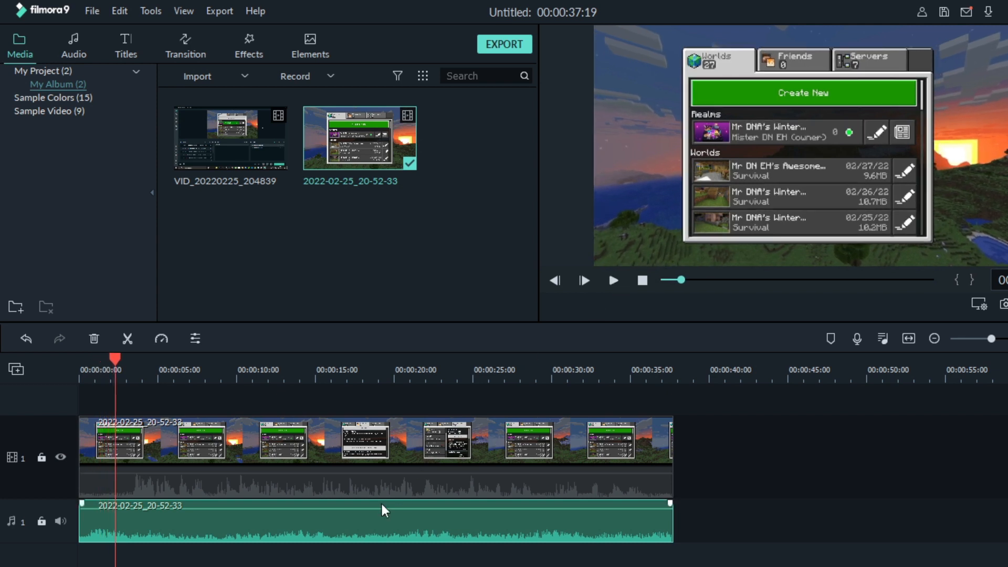
Raise the detached audio to 6.00 dB, then select the VID_20220225_204839 recording in project media
{"action": "left_click_drag", "start_coordinate": [370, 509], "coordinate": [335, 475]}
{"action": "left_click", "coordinate": [334, 480]}
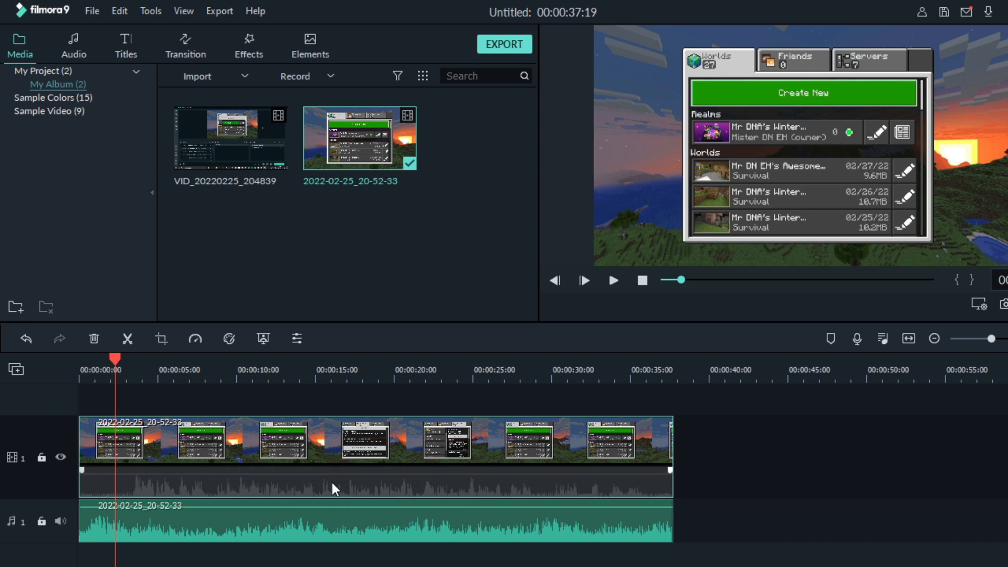
{"action": "left_click", "coordinate": [74, 43]}
{"action": "left_click", "coordinate": [17, 42]}
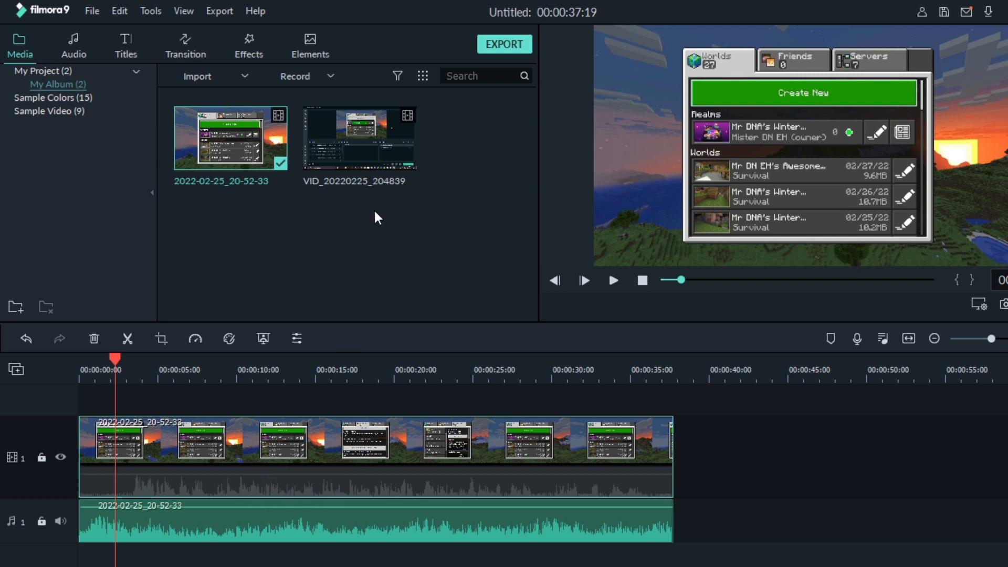
{"action": "left_click", "coordinate": [399, 155]}
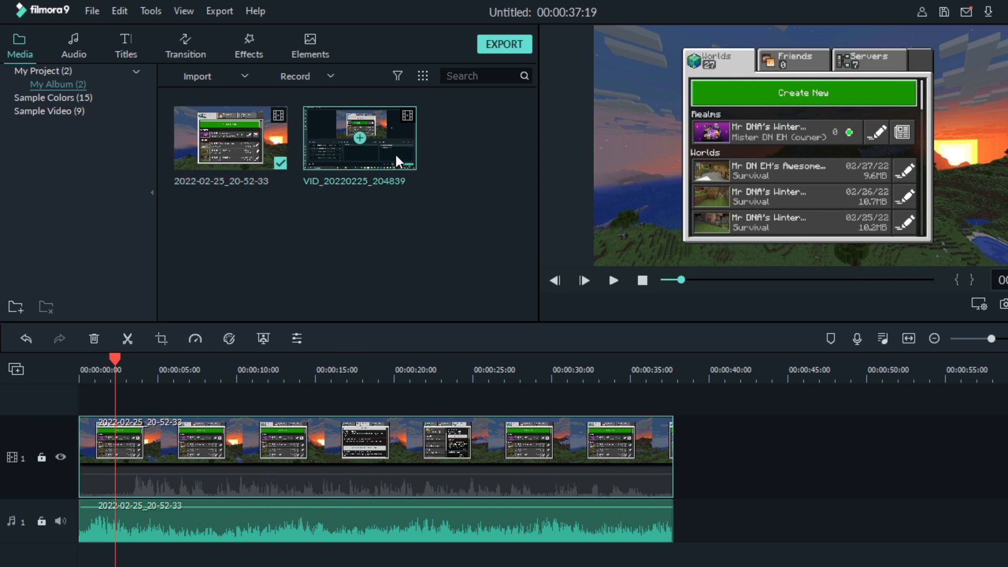